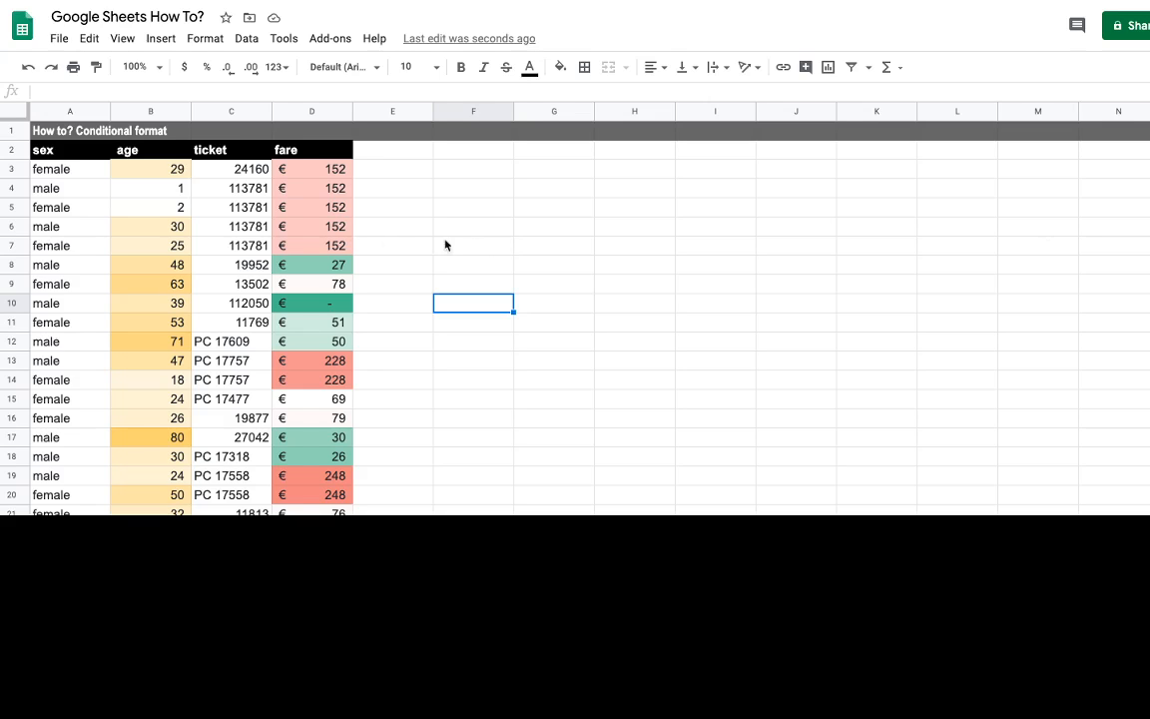
- Examine the existing conditional color shading of individual values in the fare and age columns
{"action": "left_click", "coordinate": [333, 268]}
{"action": "left_click", "coordinate": [336, 342]}
{"action": "left_click", "coordinate": [329, 390]}
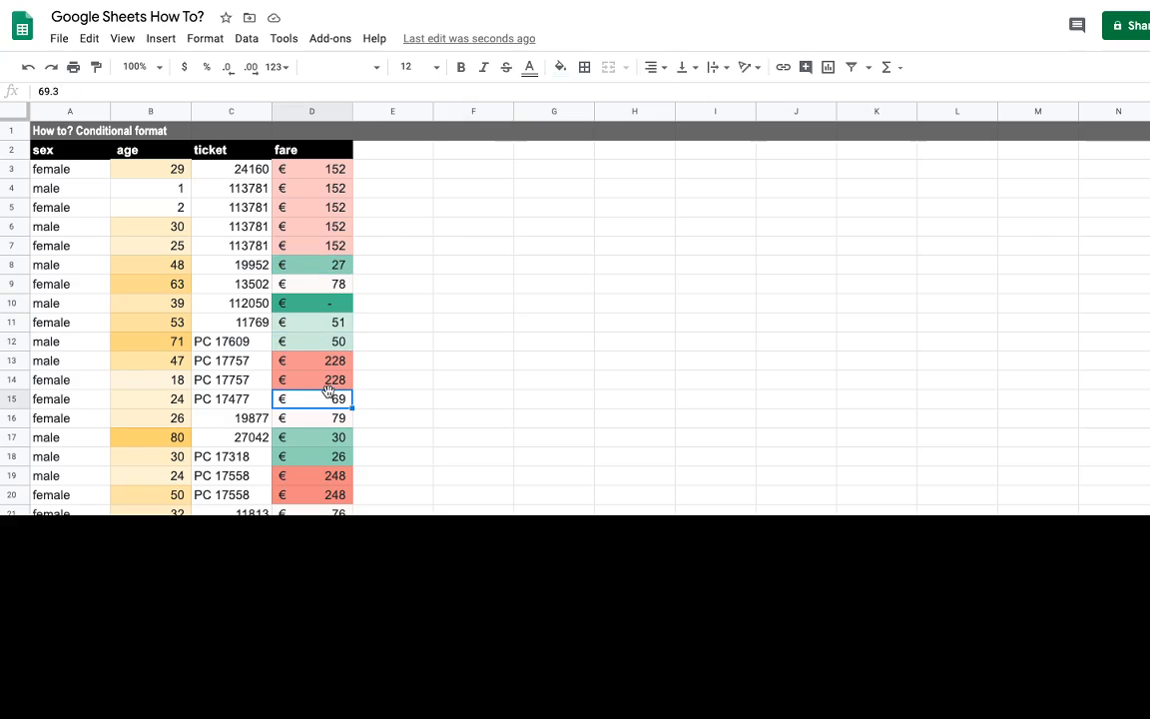
{"action": "left_click", "coordinate": [300, 436]}
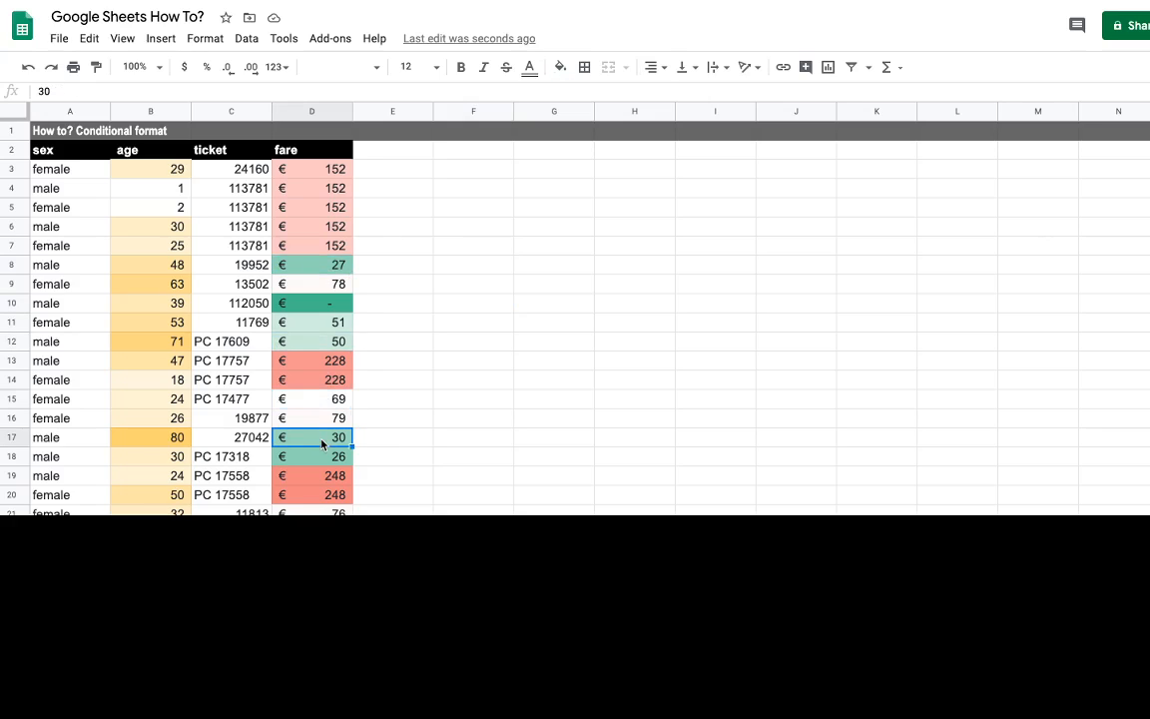
{"action": "left_click", "coordinate": [298, 361]}
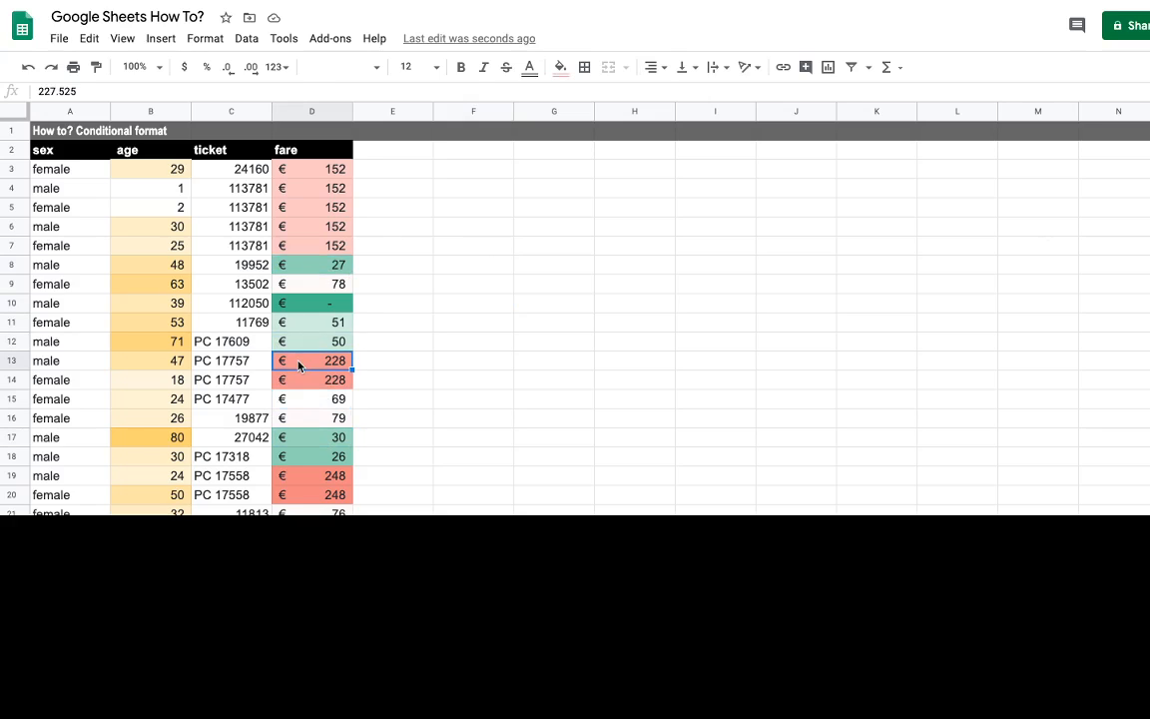
{"action": "left_click", "coordinate": [145, 247]}
{"action": "left_click", "coordinate": [140, 303]}
{"action": "left_click", "coordinate": [145, 361]}
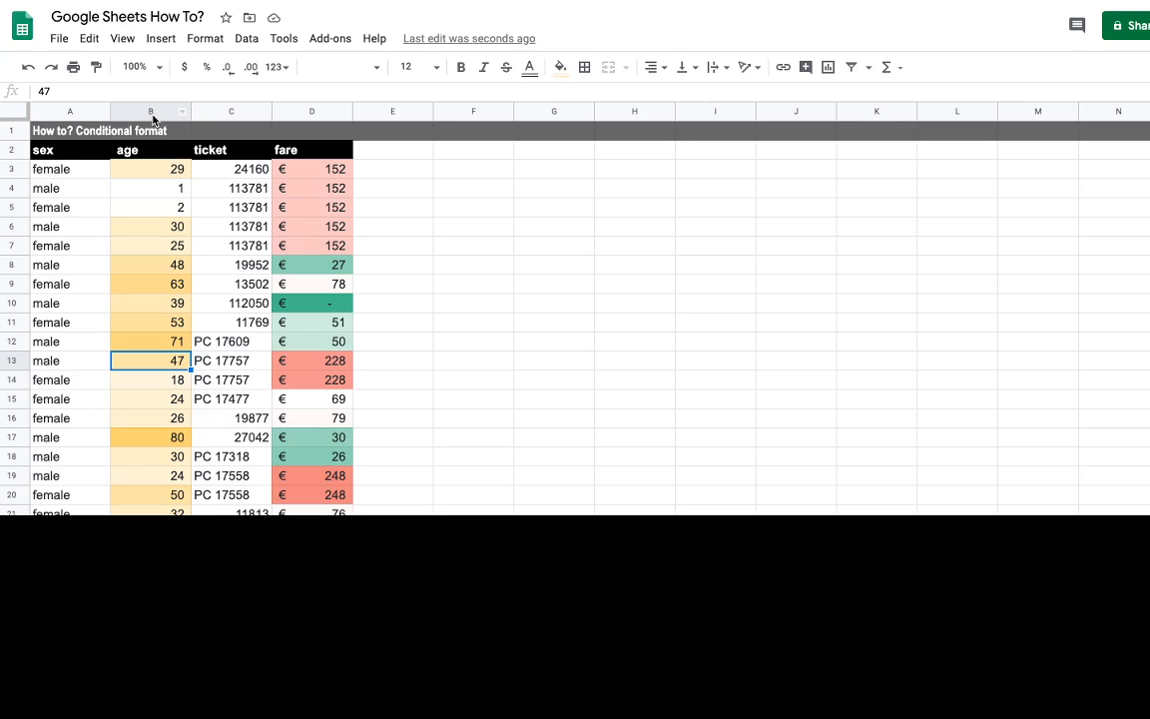
{"action": "left_click", "coordinate": [205, 40]}
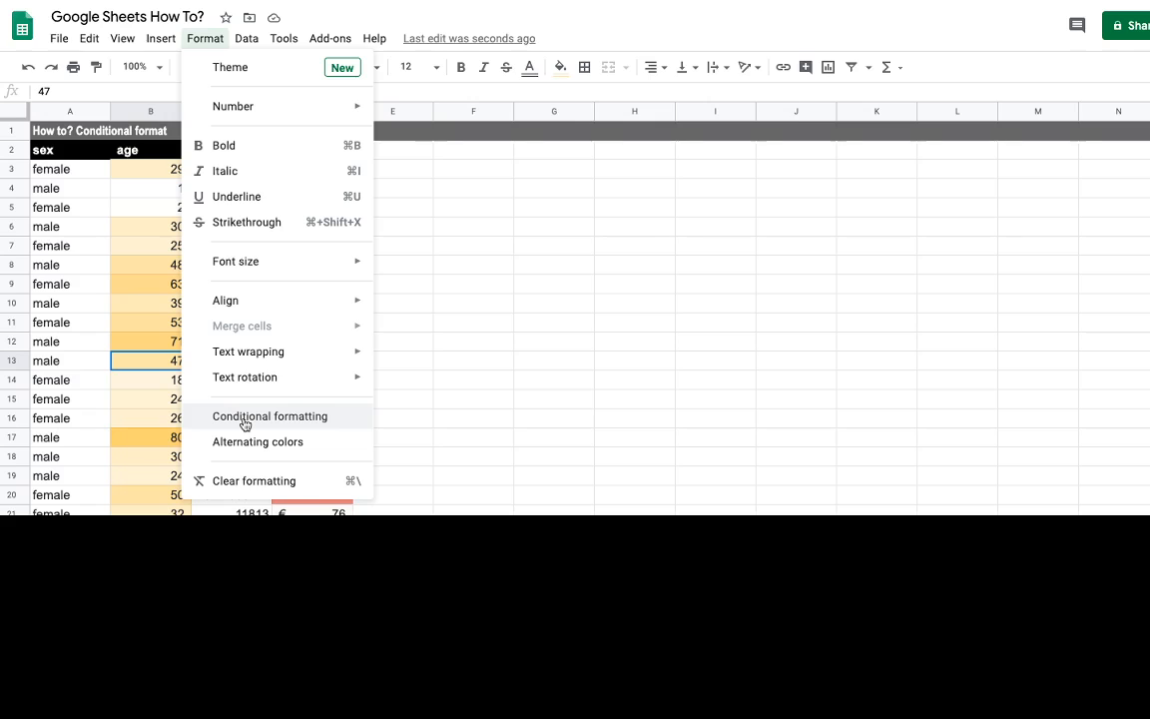
{"action": "left_click", "coordinate": [152, 290]}
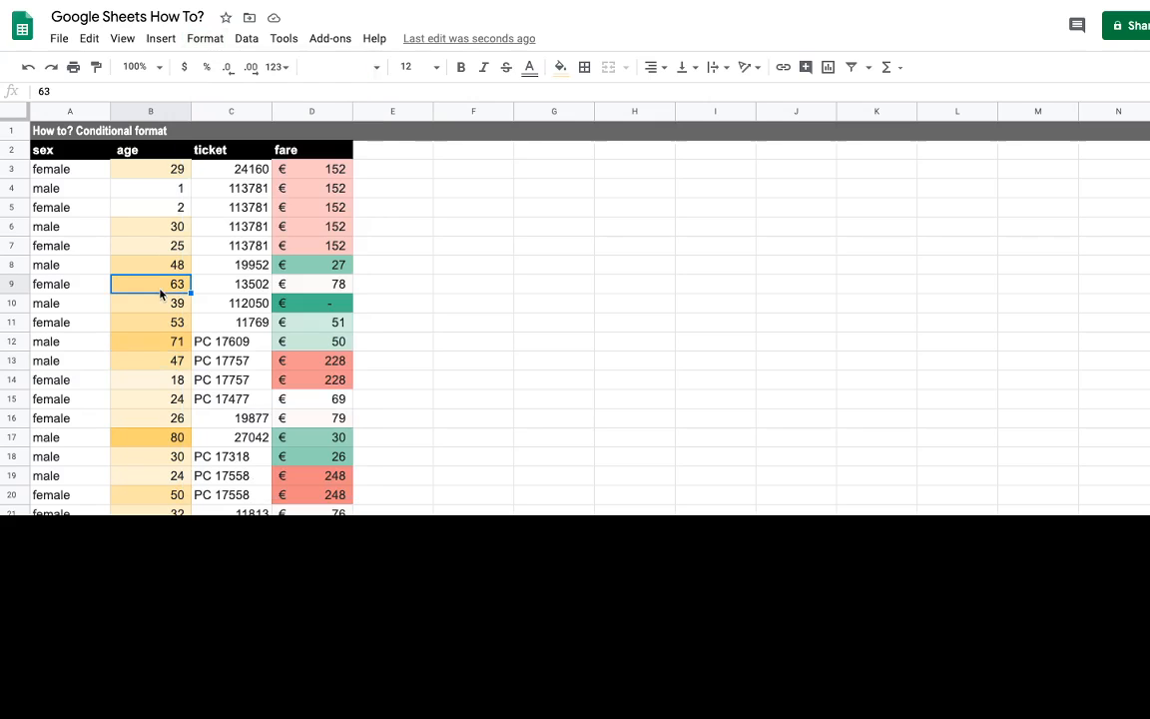
- Delete the existing color scale conditional formatting rule from the whole age column
{"action": "left_click", "coordinate": [150, 112]}
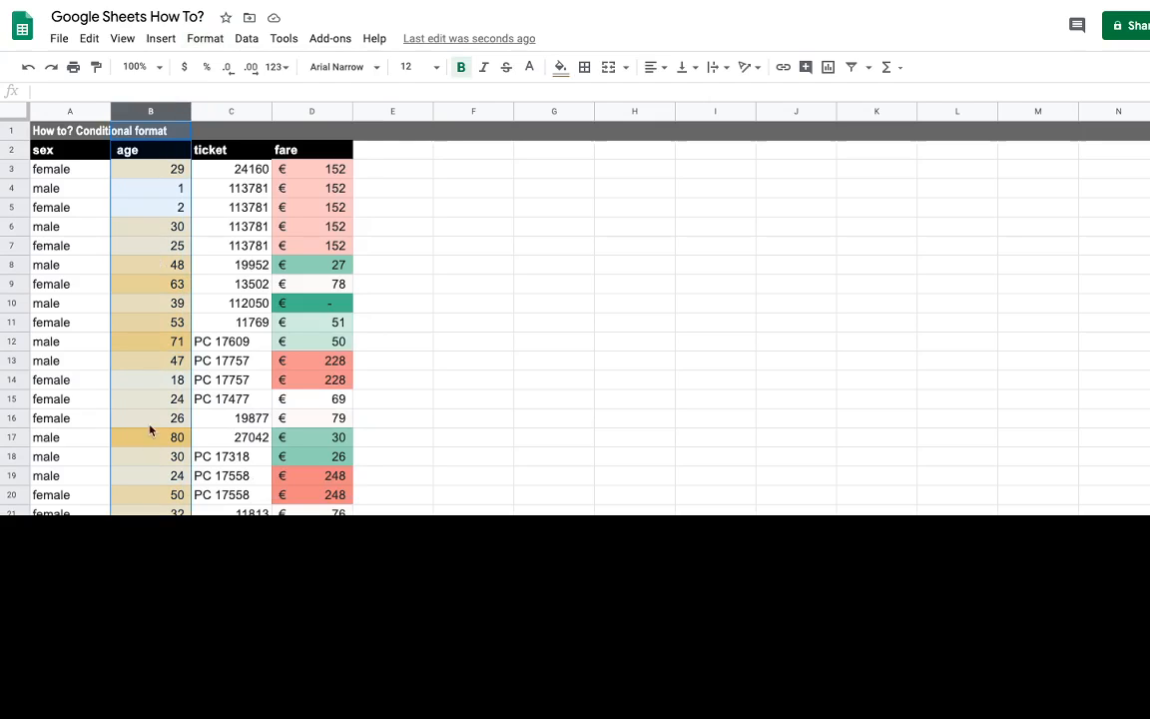
{"action": "left_click", "coordinate": [212, 44]}
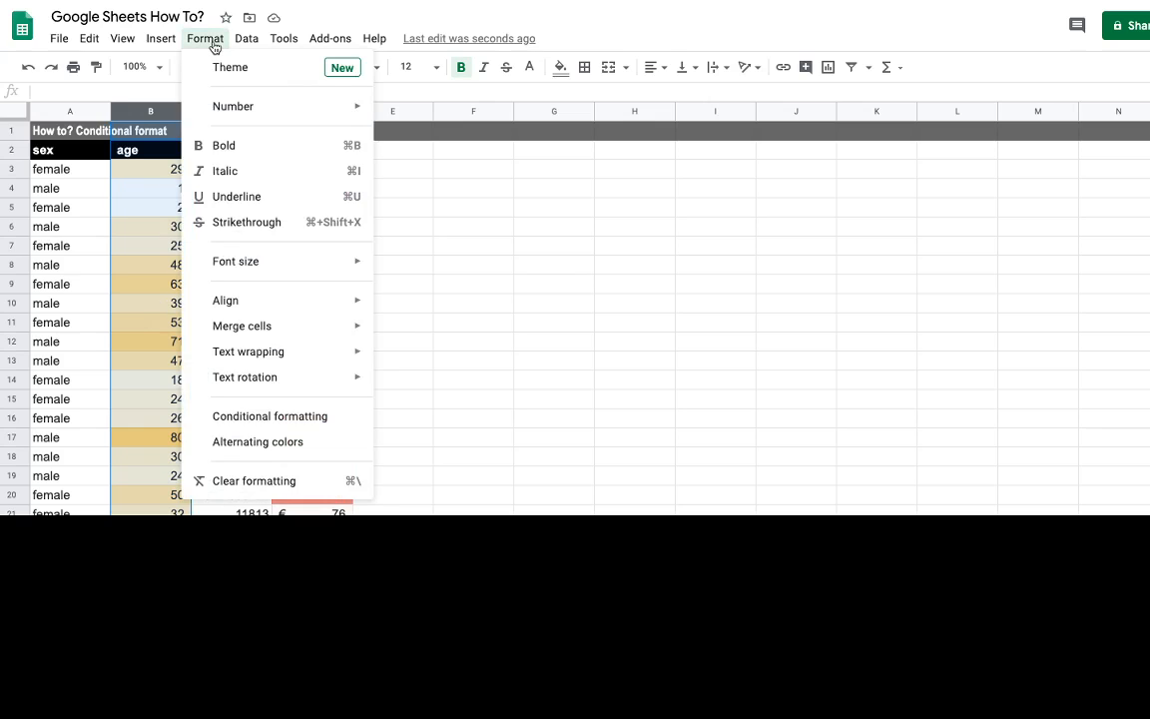
{"action": "left_click", "coordinate": [239, 416]}
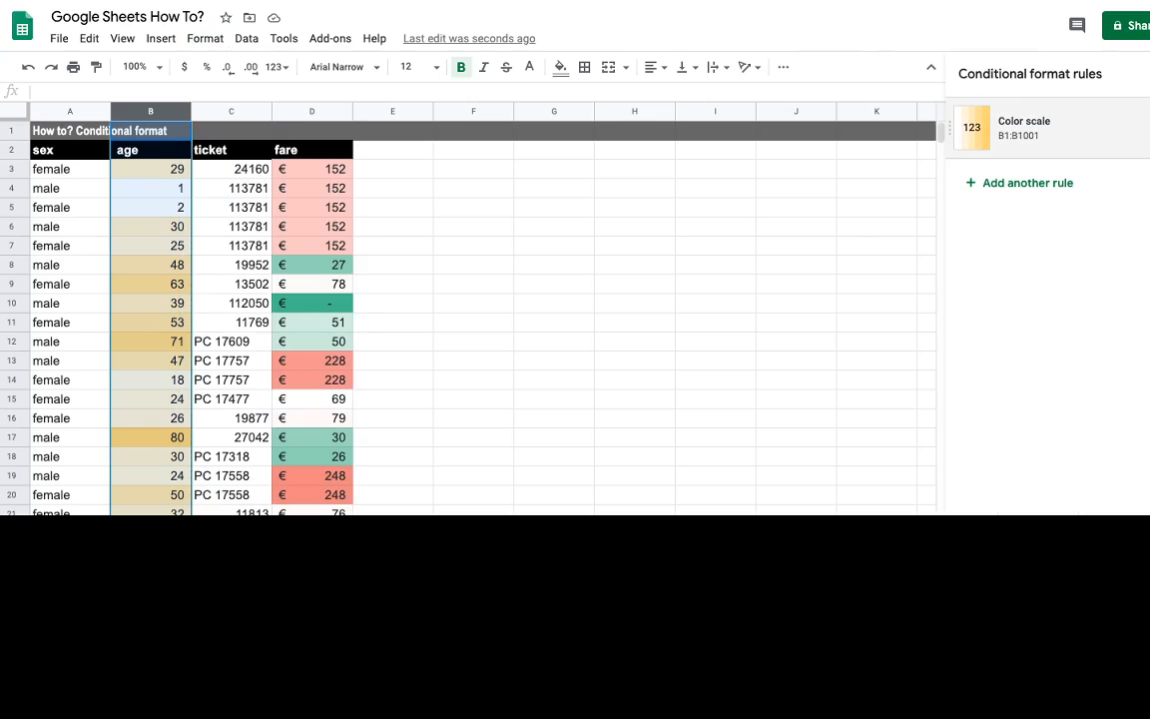
{"action": "left_click", "coordinate": [1138, 127]}
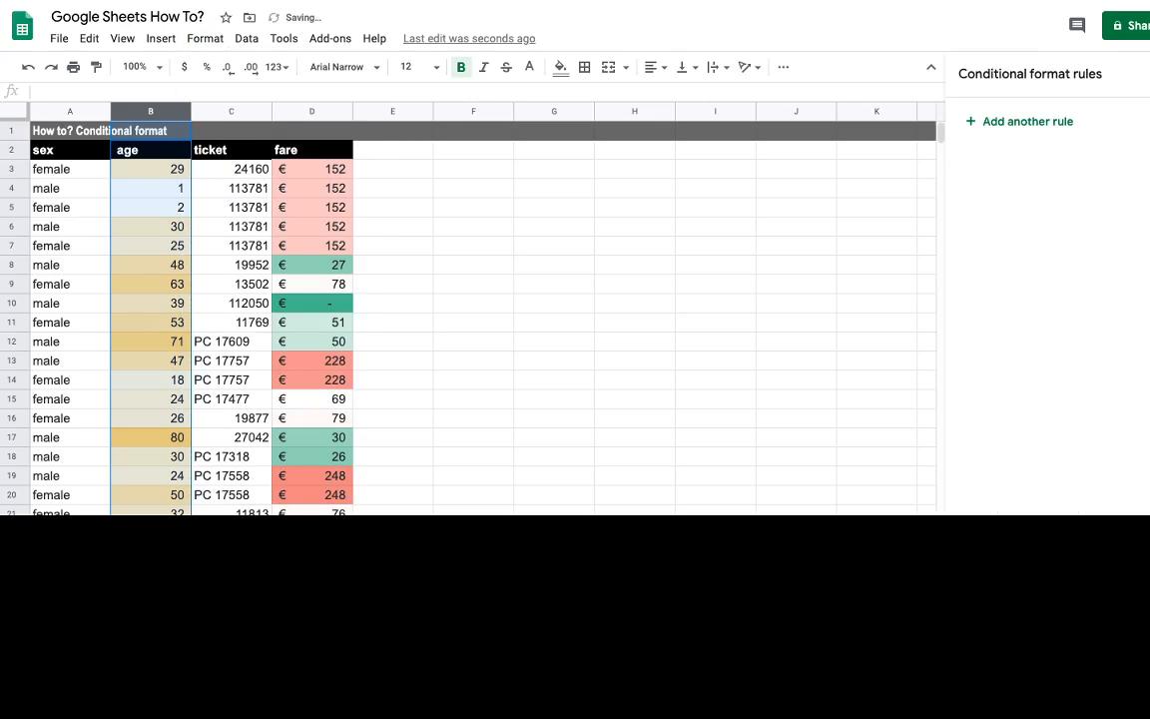
- Add a color scale conditional formatting rule to the age column, range B1:B1001, using the white-to-yellow preset
{"action": "left_click", "coordinate": [1060, 129]}
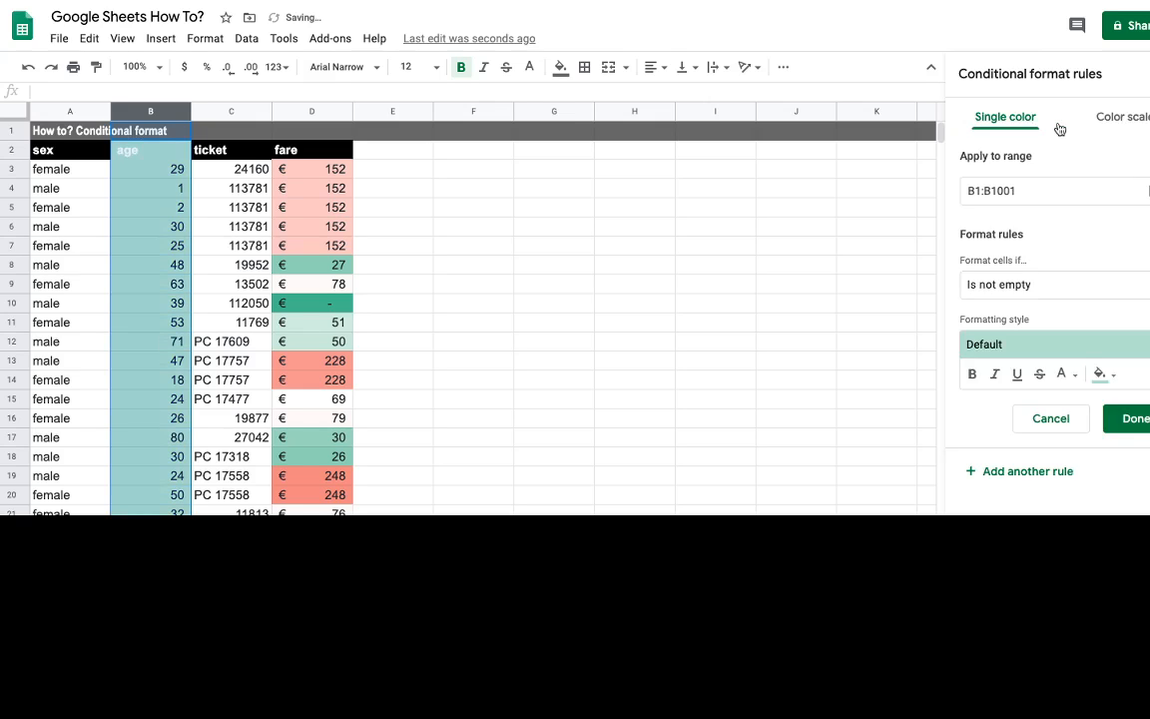
{"action": "left_click", "coordinate": [1111, 120]}
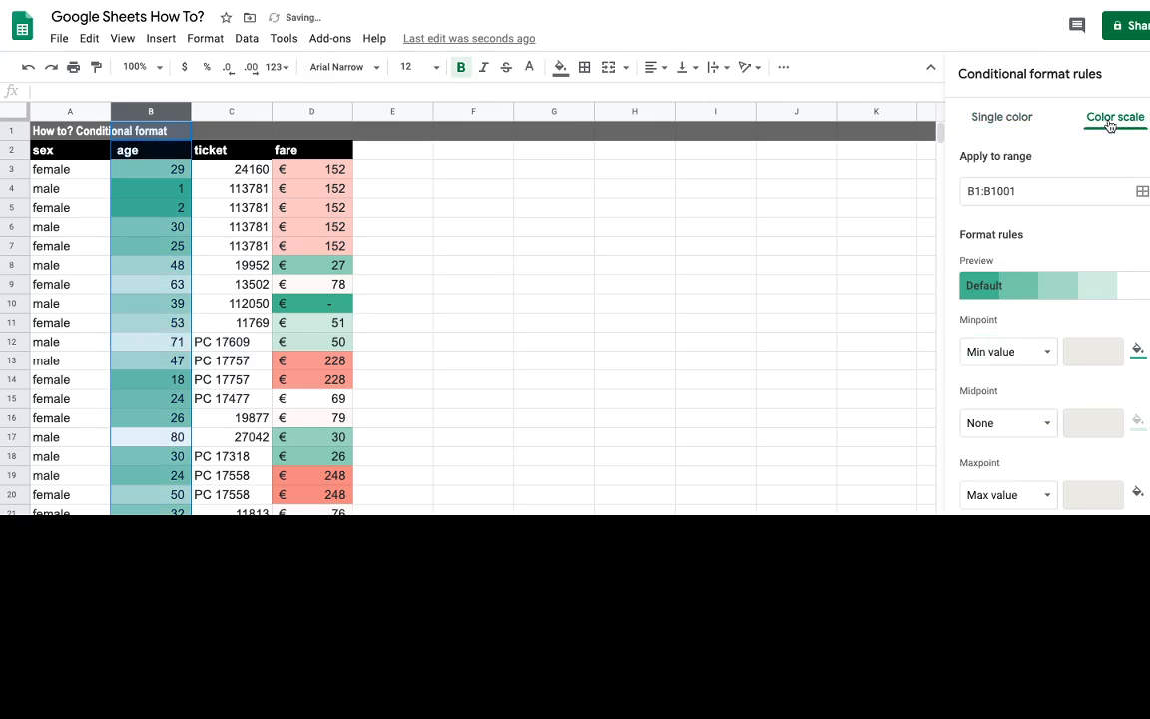
{"action": "left_click", "coordinate": [1064, 283]}
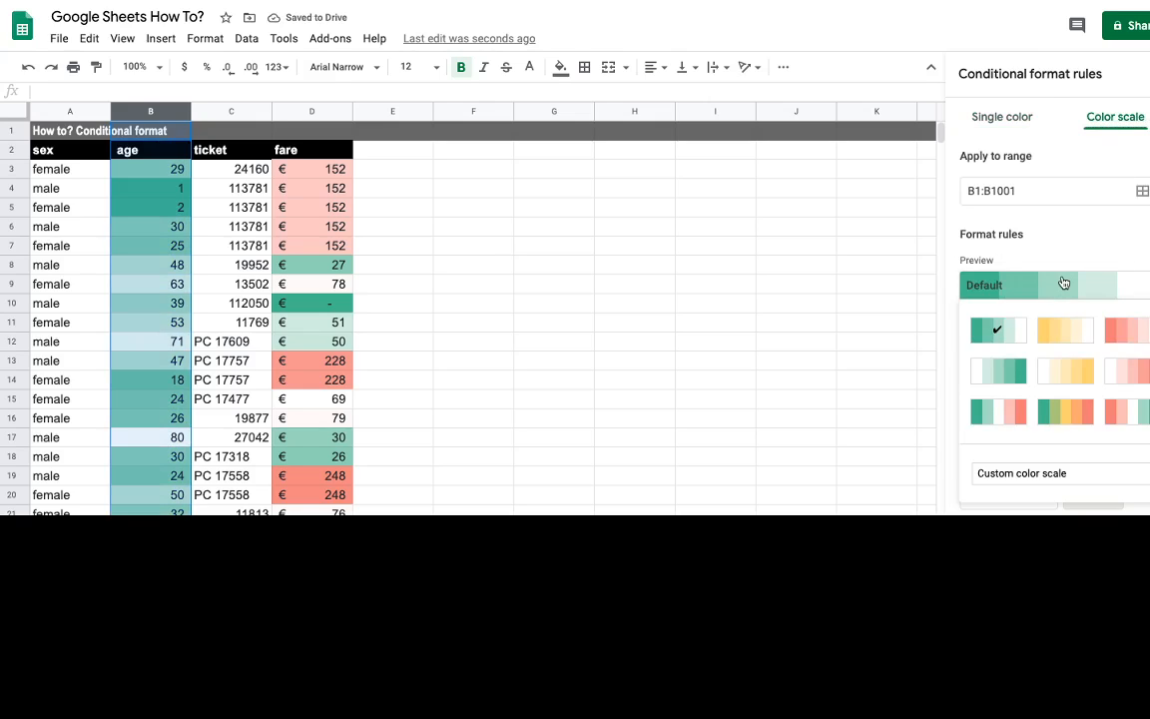
{"action": "left_click", "coordinate": [1077, 340]}
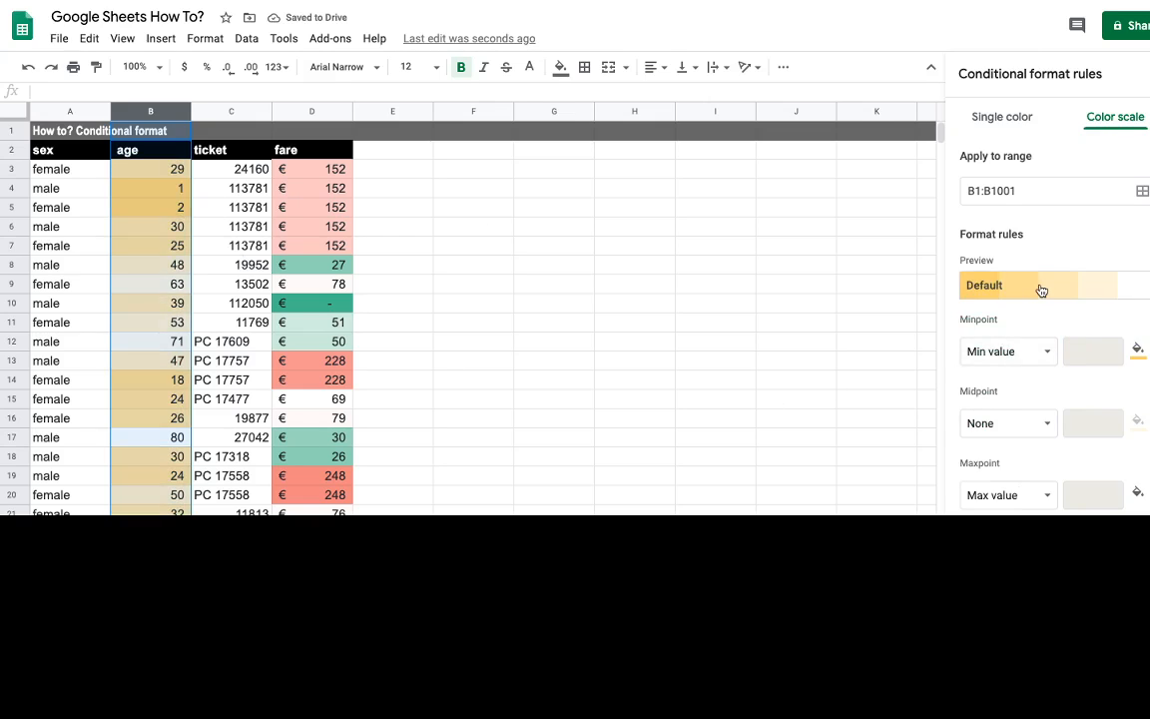
{"action": "left_click", "coordinate": [1039, 288]}
{"action": "left_click", "coordinate": [1077, 376]}
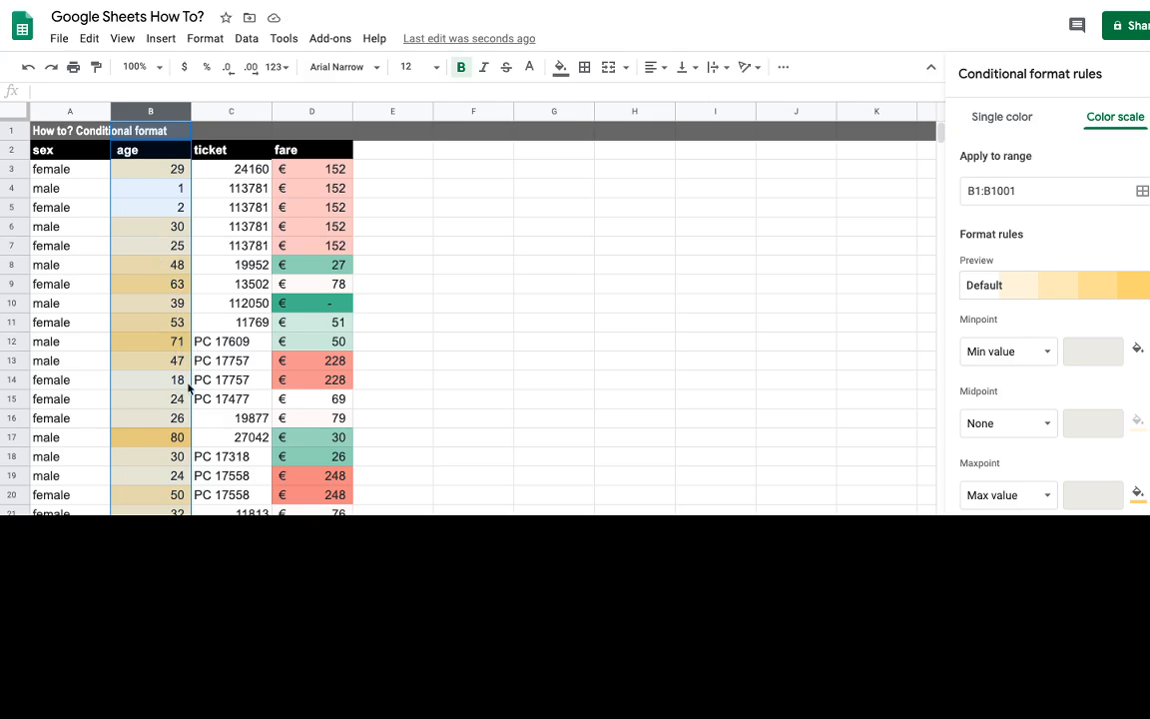
- Check how the color scale shades low and high ages down to the end of the data
{"action": "left_click", "coordinate": [170, 344]}
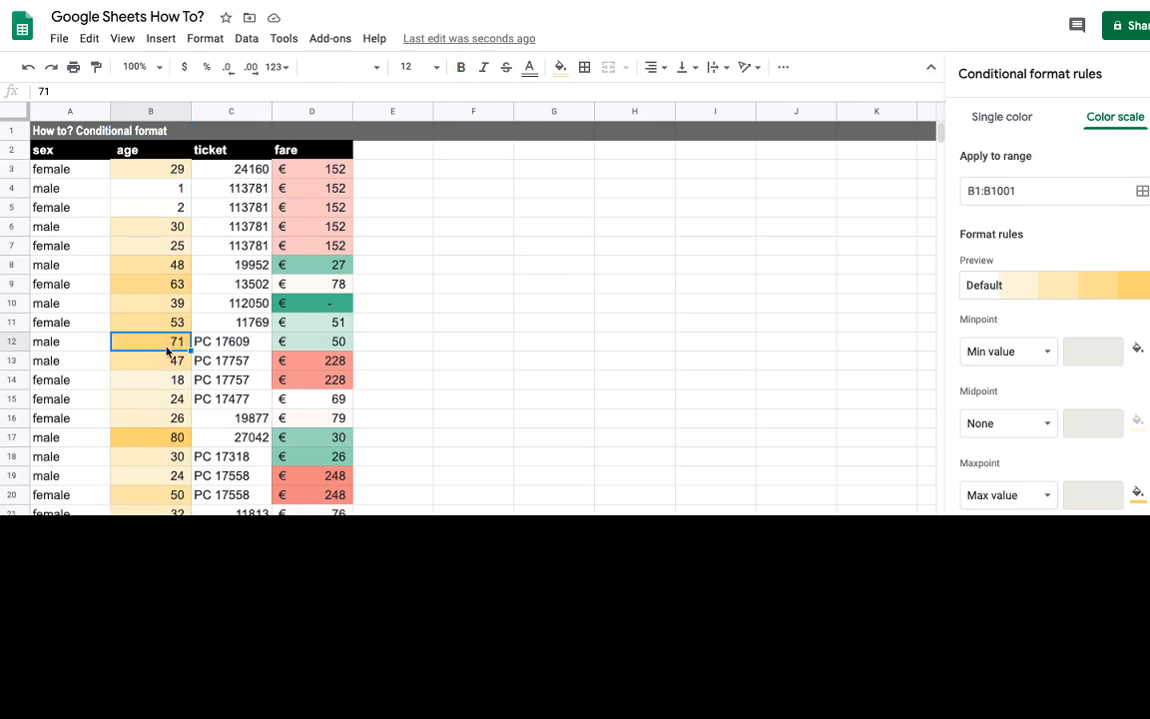
{"action": "left_click", "coordinate": [170, 439]}
{"action": "scroll", "coordinate": [166, 448], "scroll_direction": "down", "scroll_amount": 1}
{"action": "scroll", "coordinate": [165, 448], "scroll_direction": "down", "scroll_amount": 15}
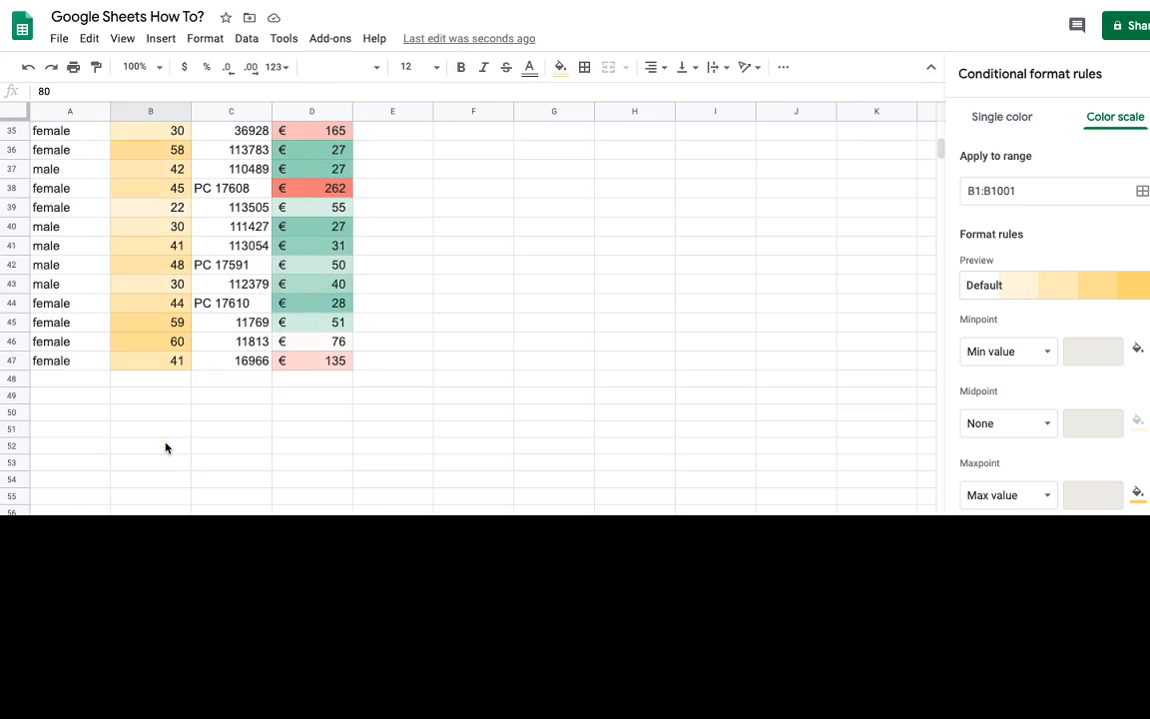
{"action": "scroll", "coordinate": [166, 446], "scroll_direction": "up", "scroll_amount": 15}
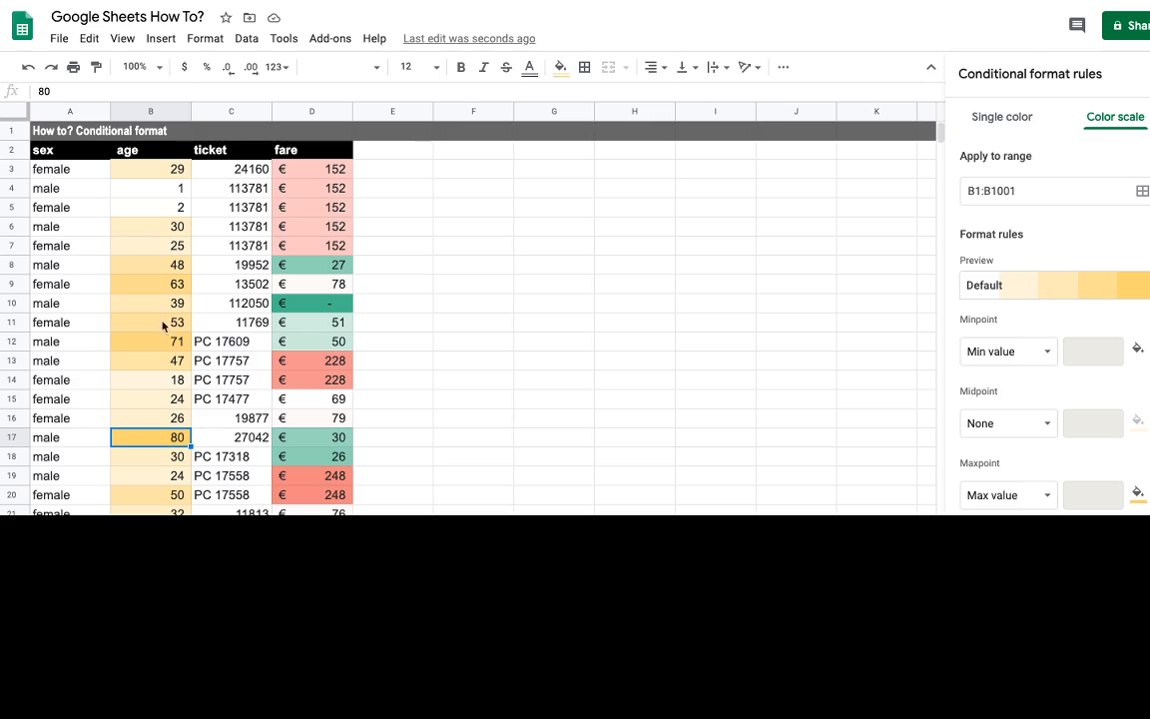
{"action": "left_click", "coordinate": [165, 266]}
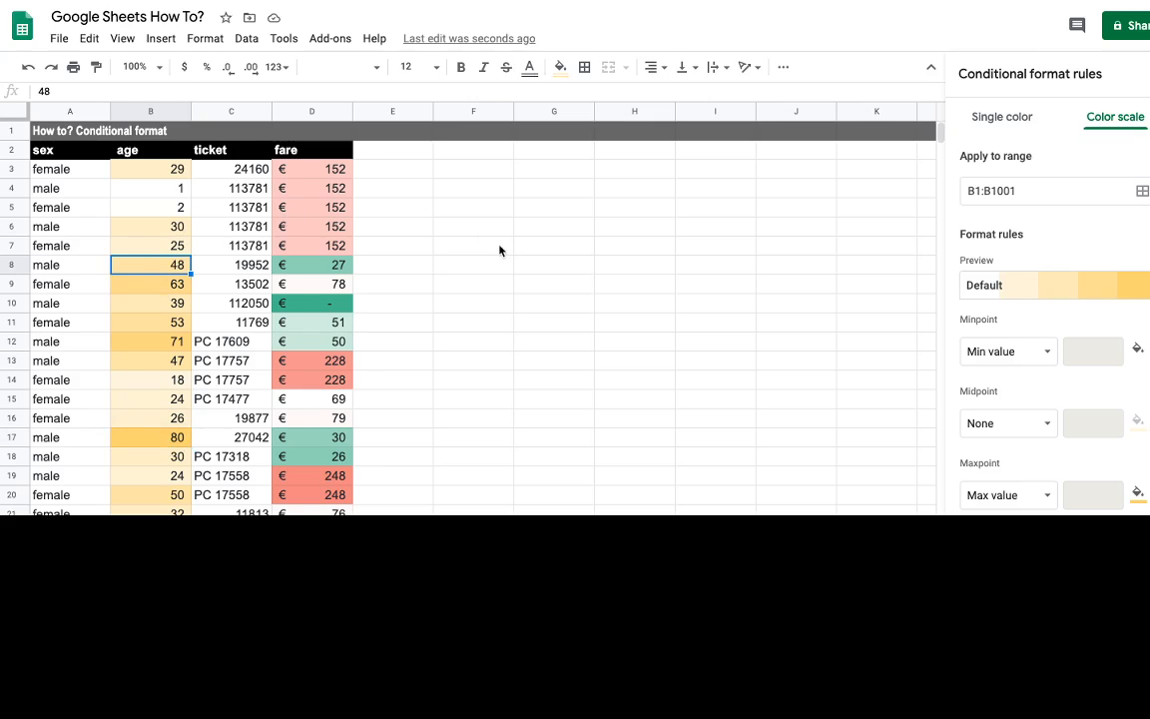
- Delete the existing color scale conditional formatting rule from the whole fare column
{"action": "left_click", "coordinate": [297, 169]}
{"action": "left_click", "coordinate": [308, 113]}
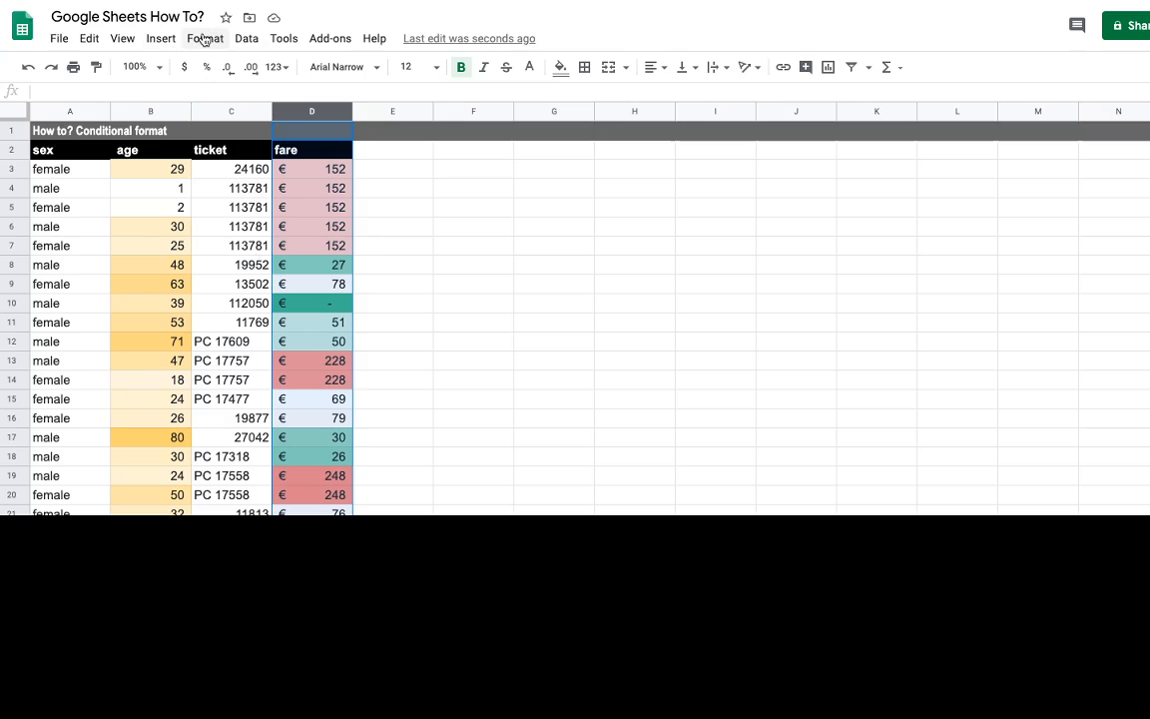
{"action": "left_click", "coordinate": [205, 40]}
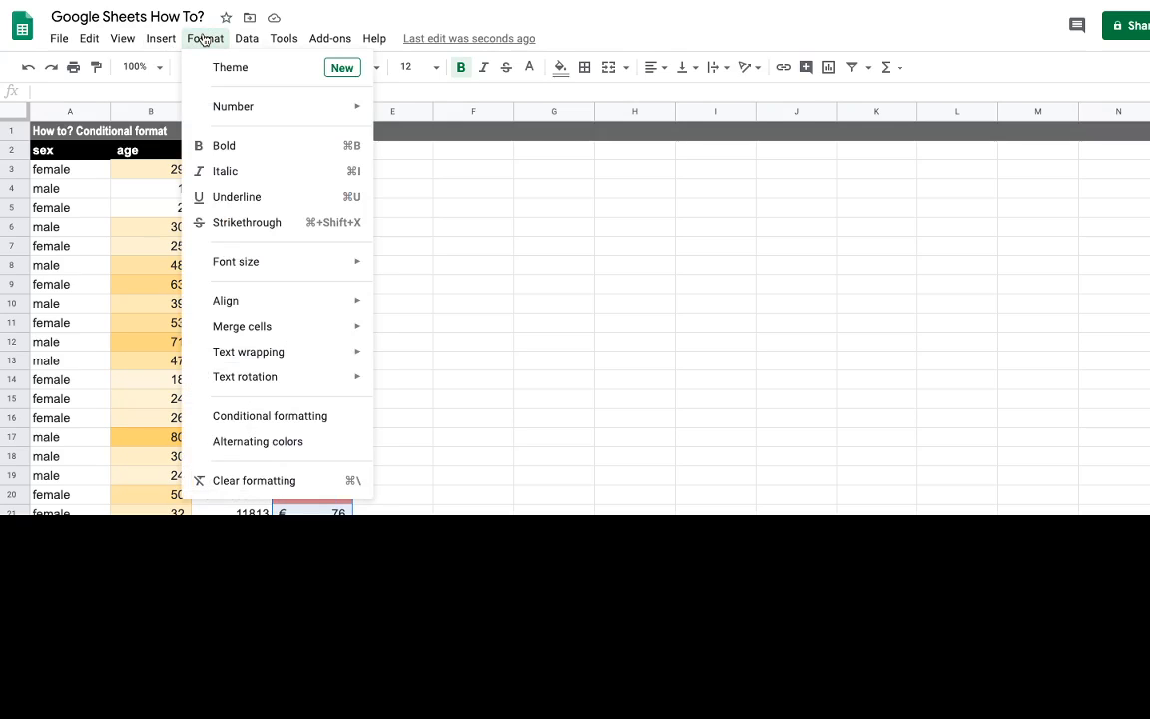
{"action": "left_click", "coordinate": [247, 38]}
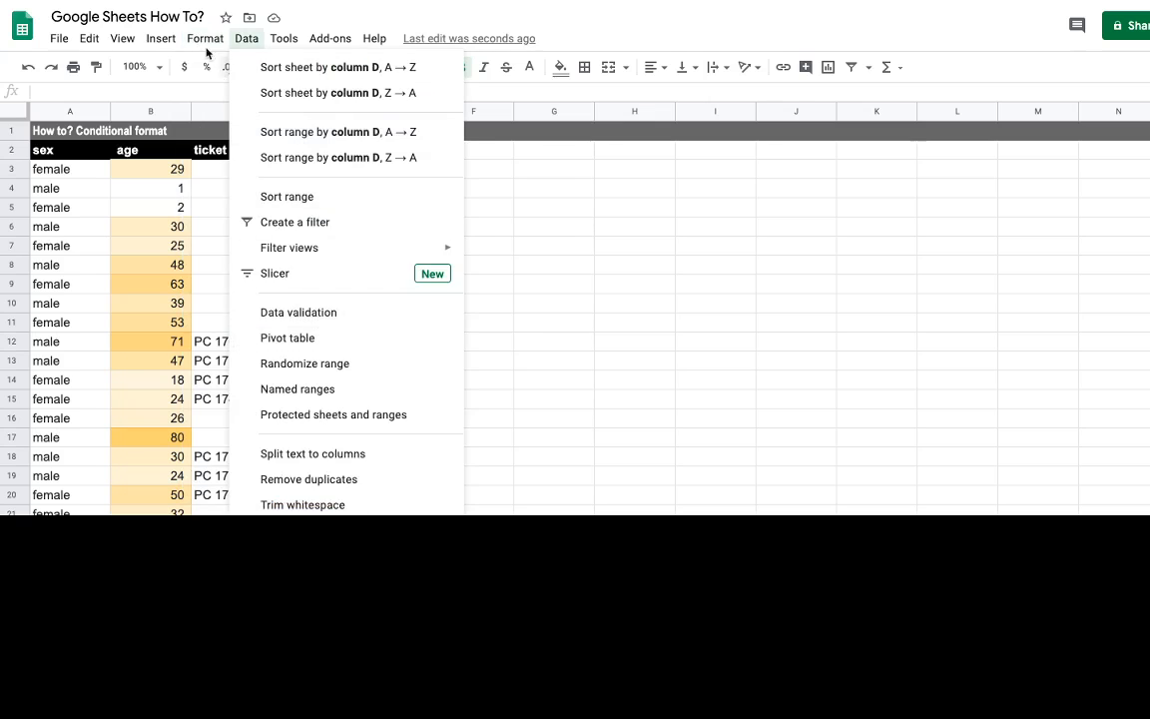
{"action": "mouse_move", "coordinate": [207, 50]}
{"action": "left_click", "coordinate": [210, 415]}
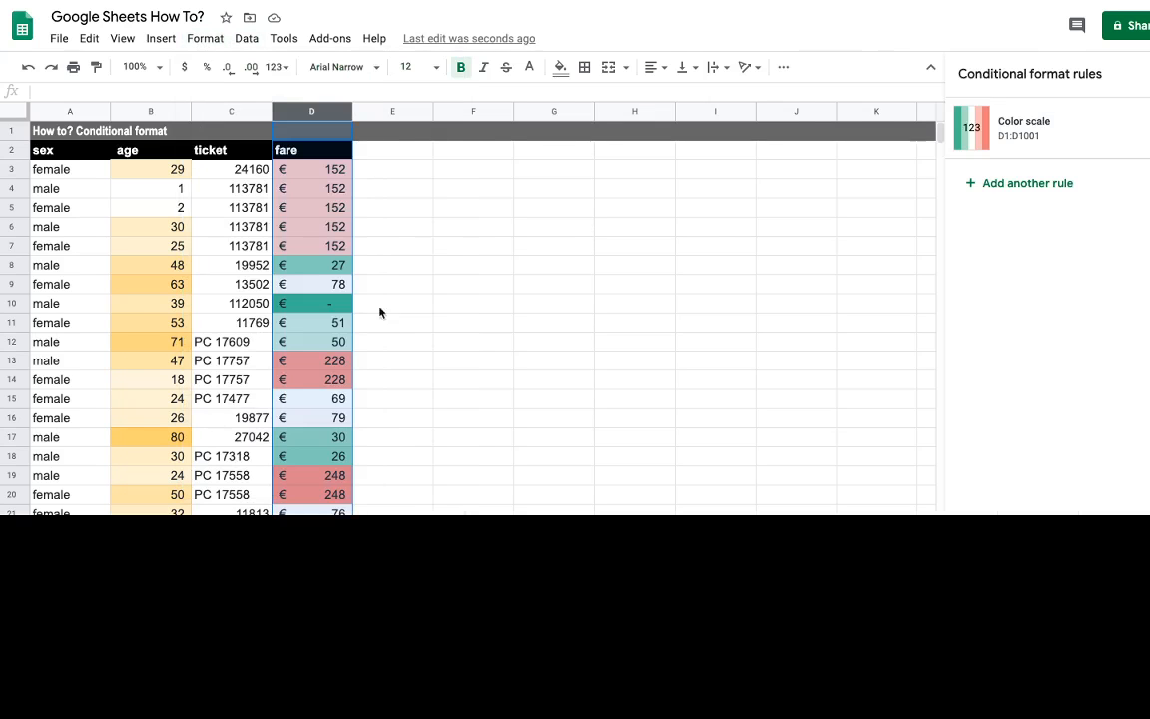
{"action": "left_click", "coordinate": [1084, 129]}
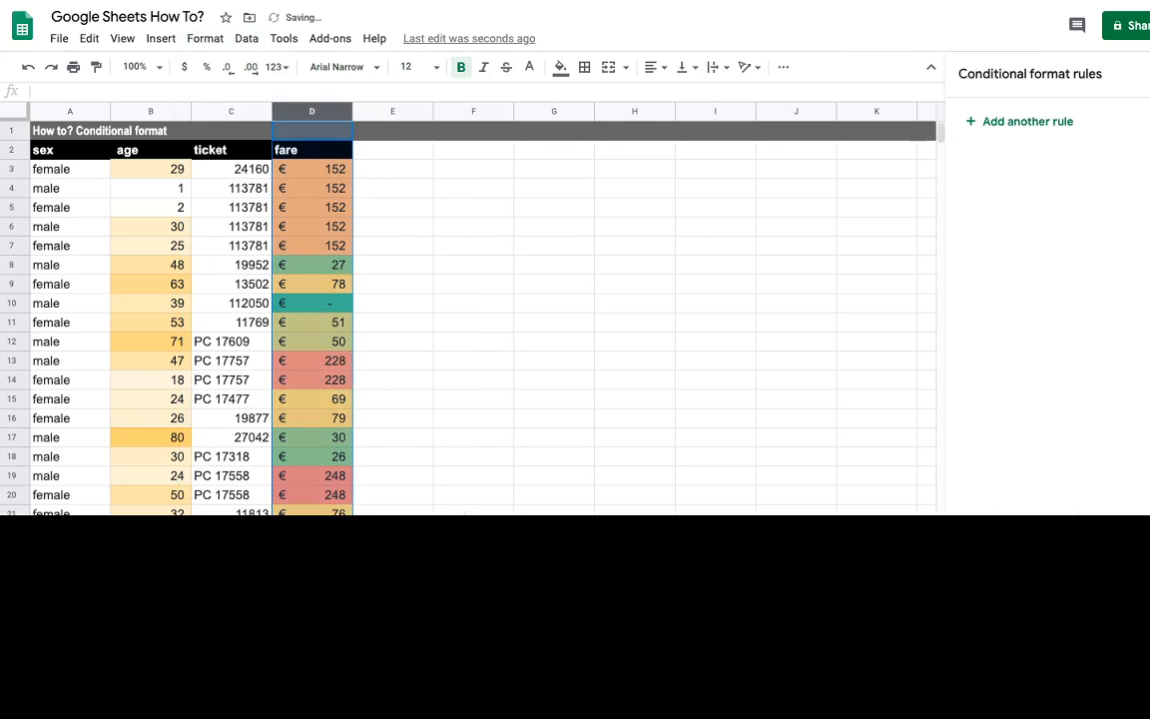
- Add a single color conditional formatting rule to D1:D1001 that applies when the value is greater than 150
{"action": "left_click", "coordinate": [1091, 129]}
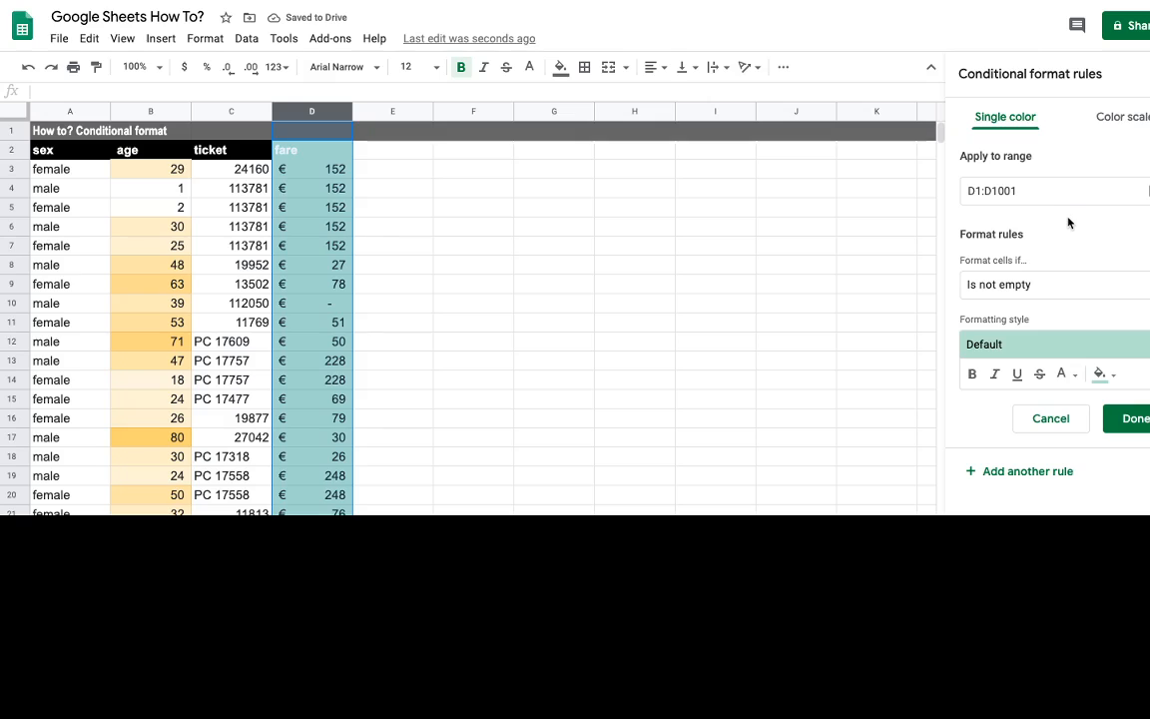
{"action": "left_click", "coordinate": [1078, 285]}
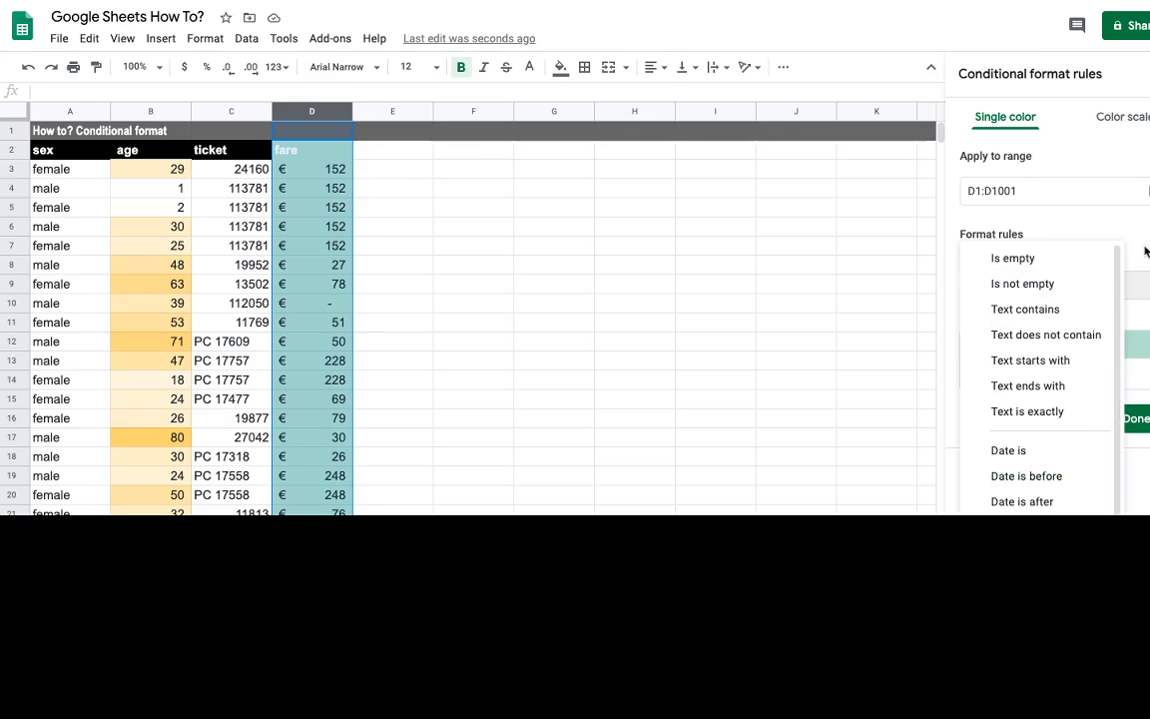
{"action": "left_click", "coordinate": [1107, 283]}
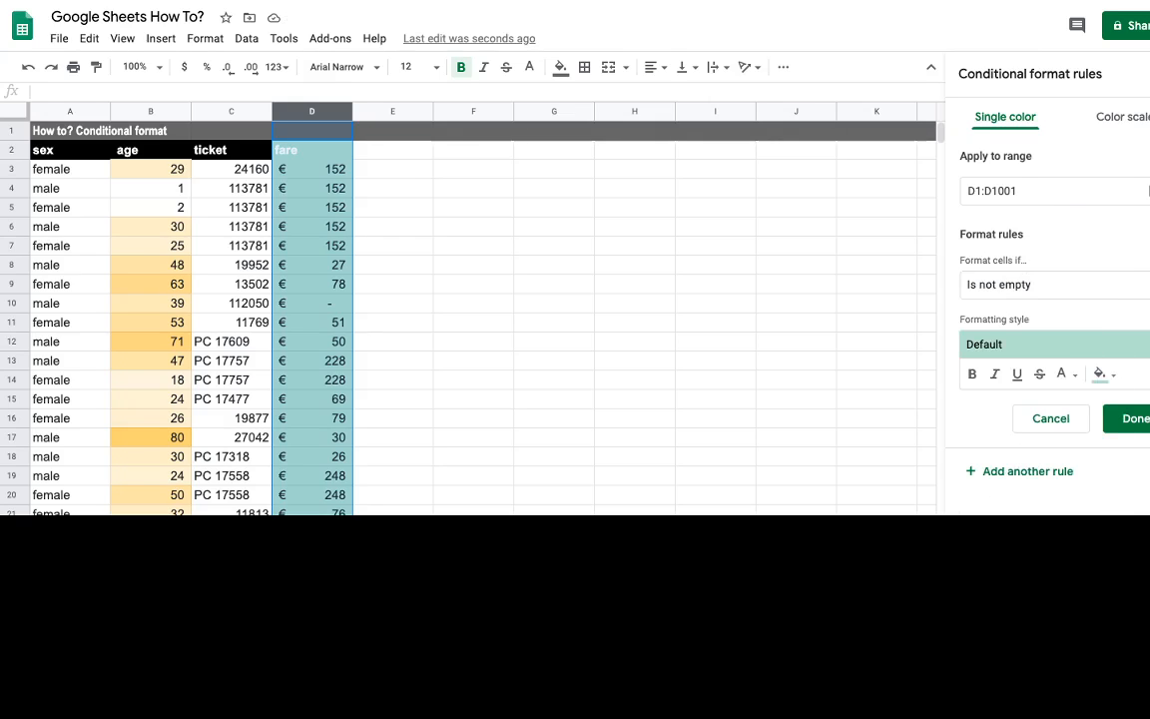
{"action": "left_click", "coordinate": [1079, 295]}
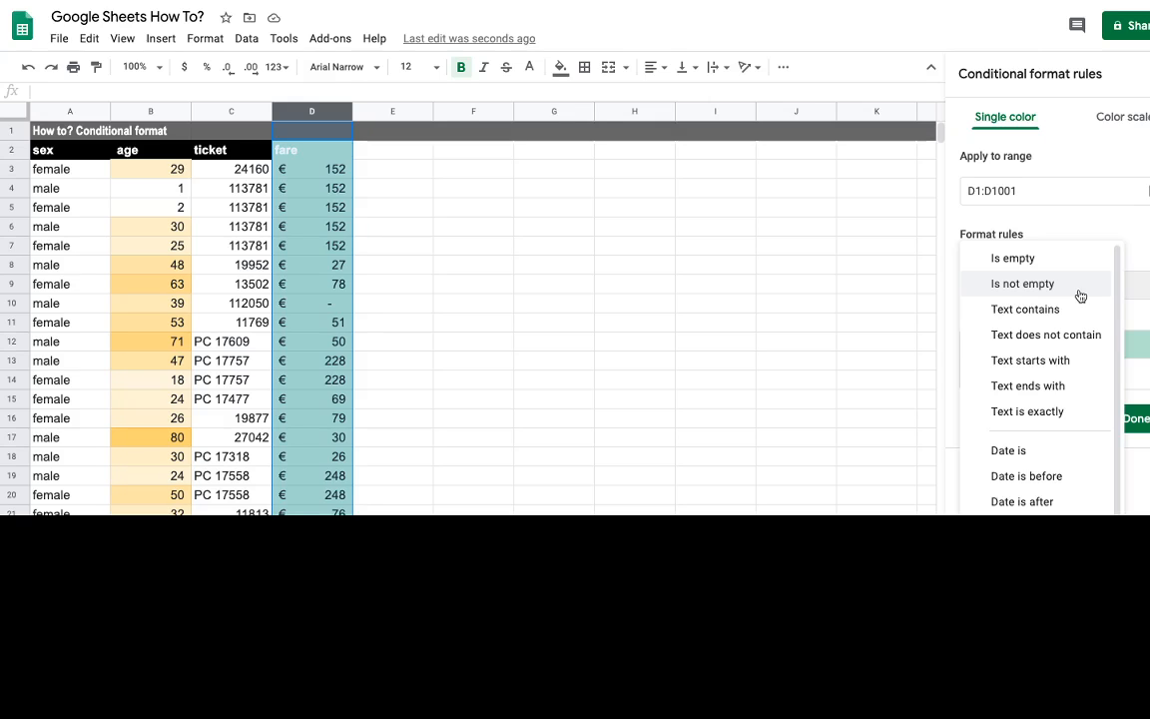
{"action": "scroll", "coordinate": [1064, 360], "scroll_direction": "down", "scroll_amount": 3}
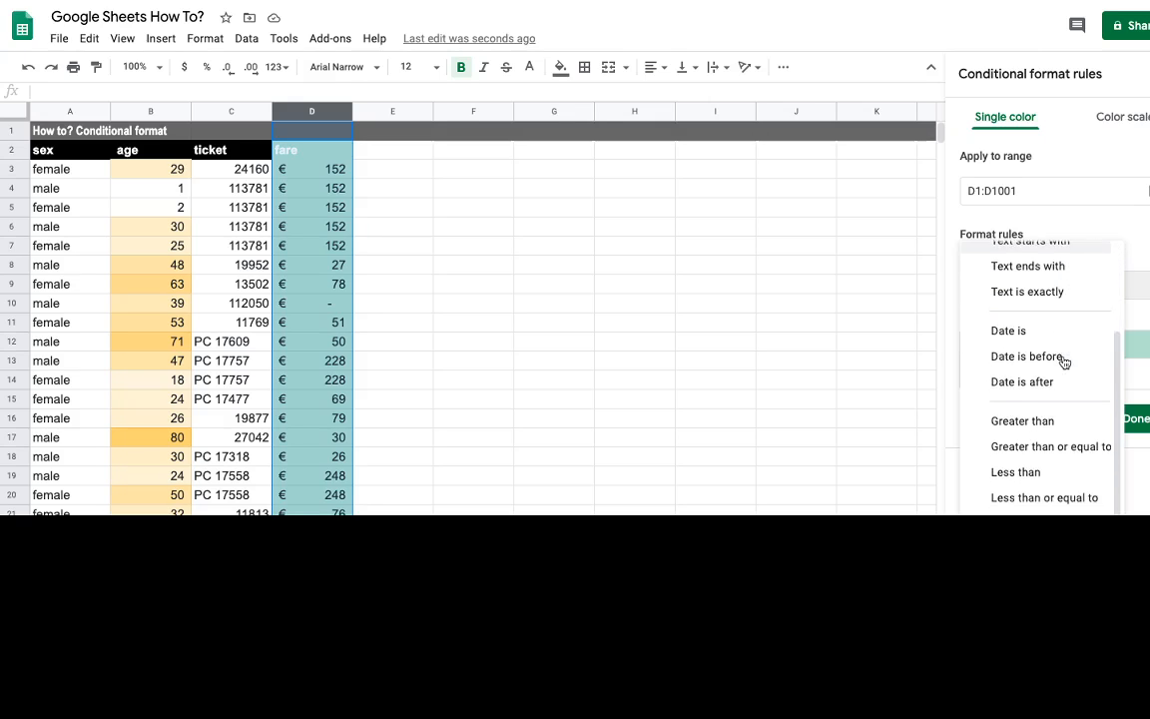
{"action": "scroll", "coordinate": [1065, 361], "scroll_direction": "down", "scroll_amount": 1}
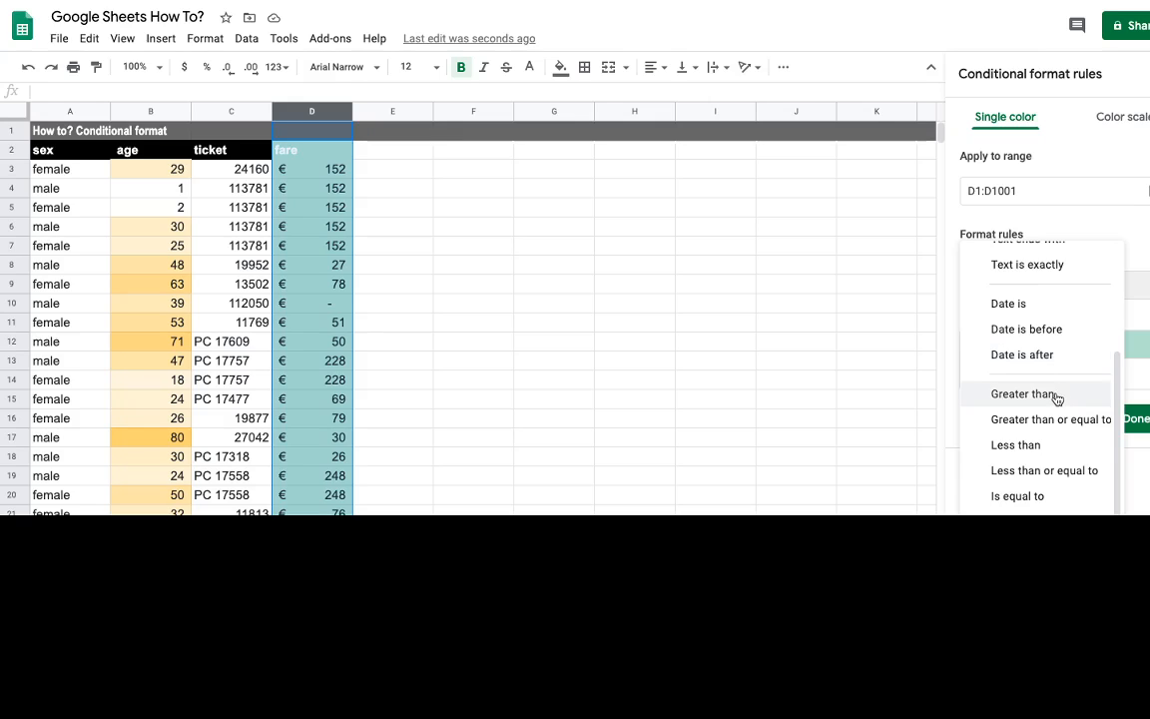
{"action": "left_click", "coordinate": [1057, 399]}
{"action": "left_click", "coordinate": [1039, 322]}
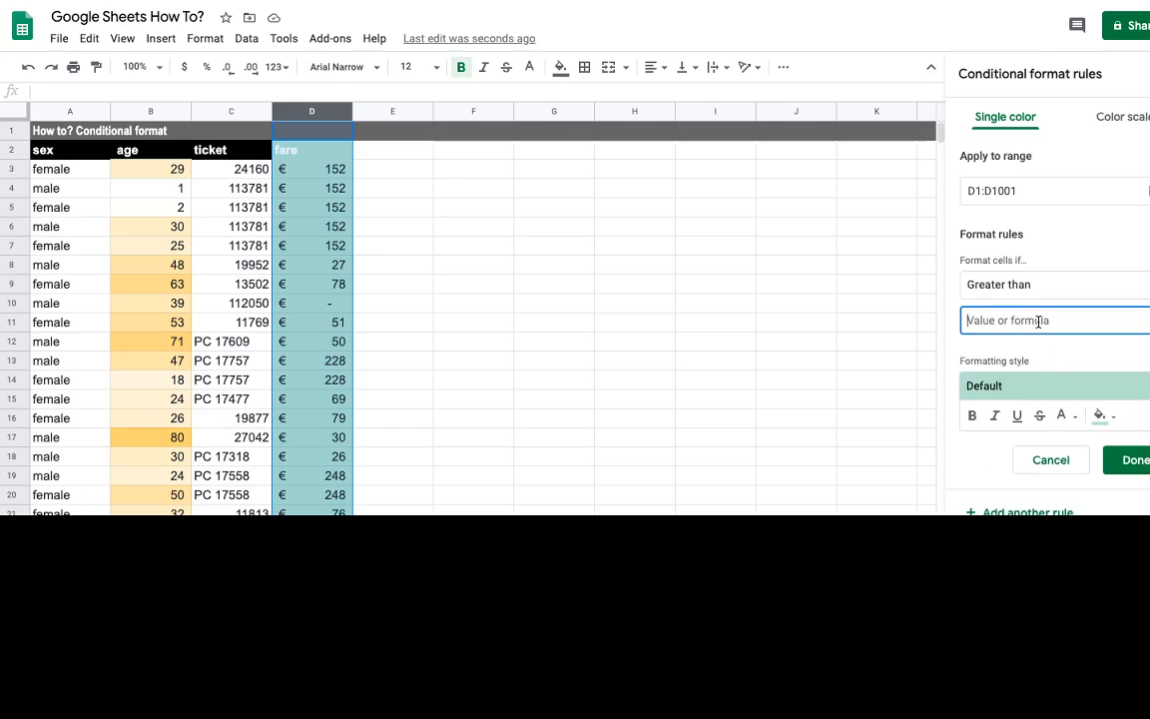
{"action": "type", "text": "150"}
- Set the fare rule's fill color to light red, save the rule and check the matching fare cells
{"action": "left_click", "coordinate": [1099, 415]}
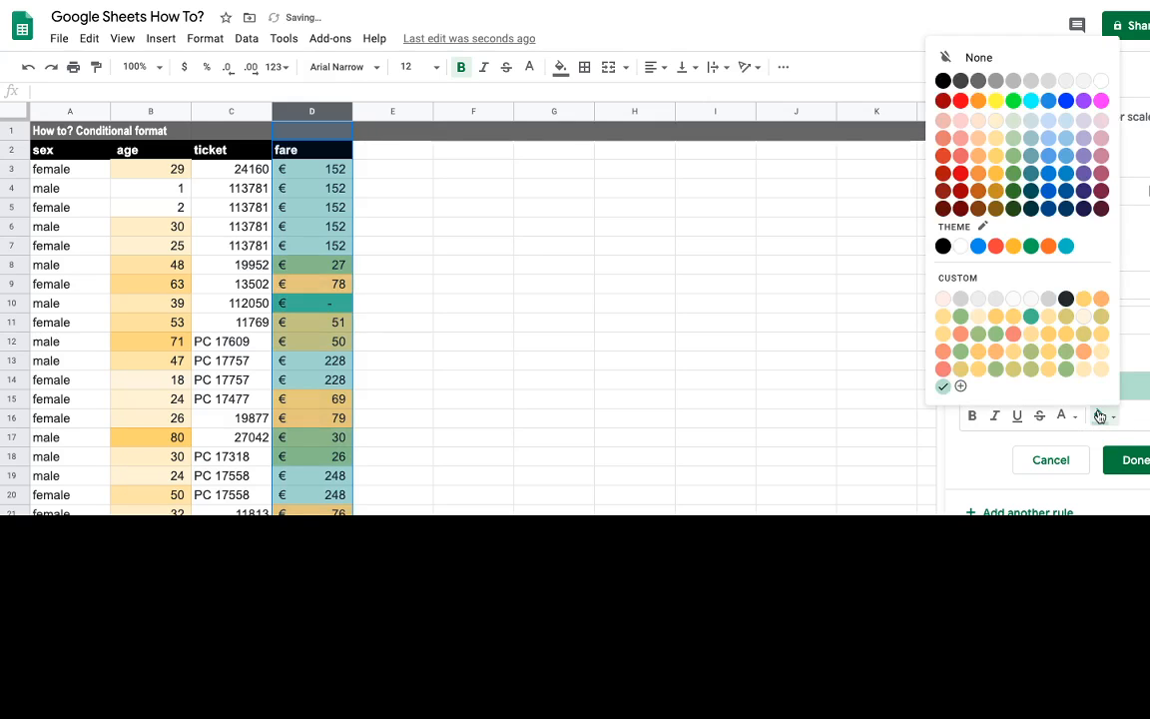
{"action": "left_click", "coordinate": [960, 155]}
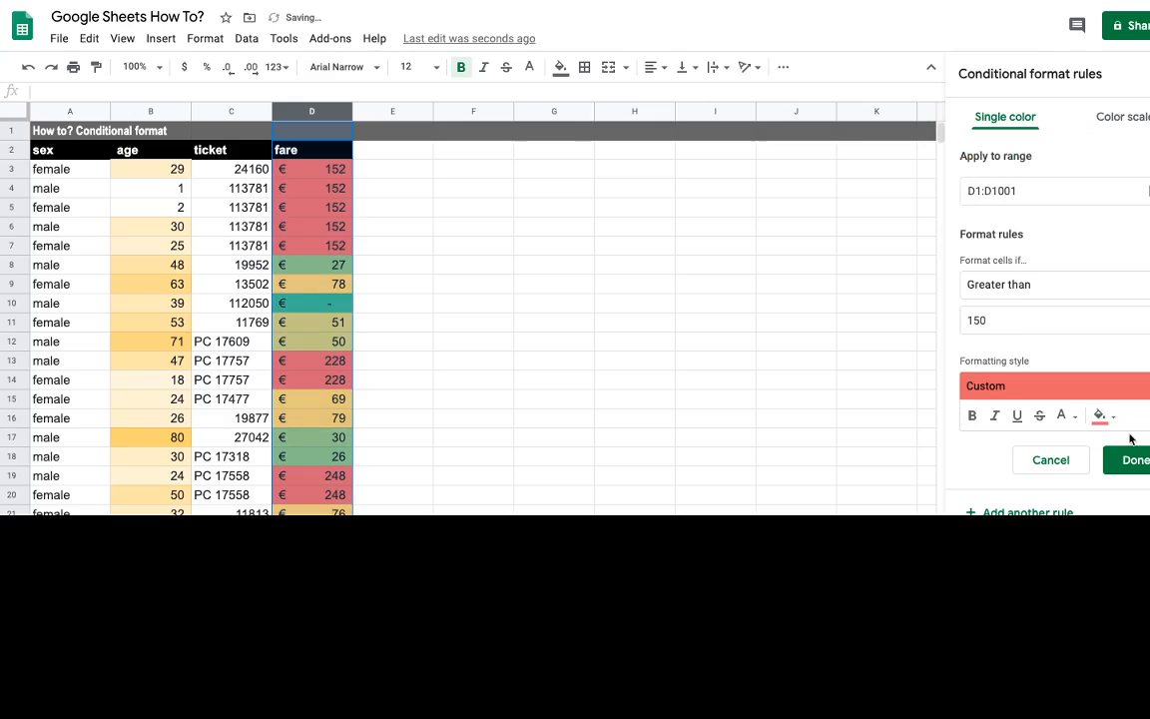
{"action": "left_click", "coordinate": [1135, 463]}
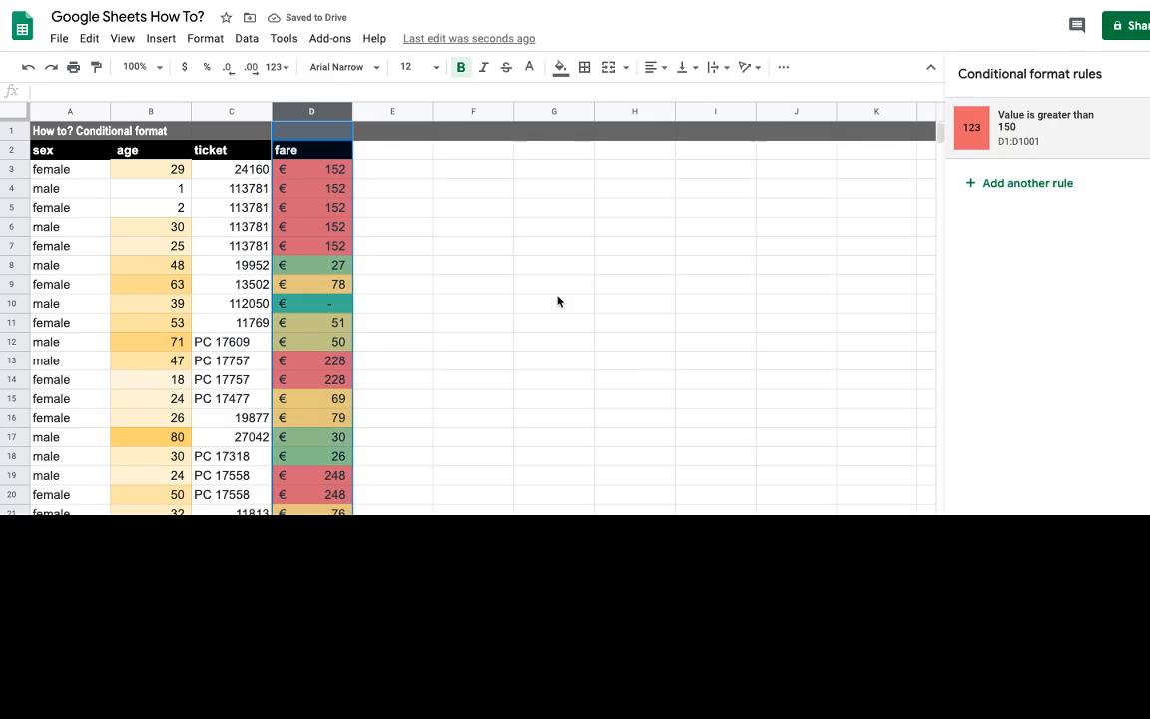
{"action": "left_click", "coordinate": [394, 190]}
{"action": "left_click", "coordinate": [321, 245]}
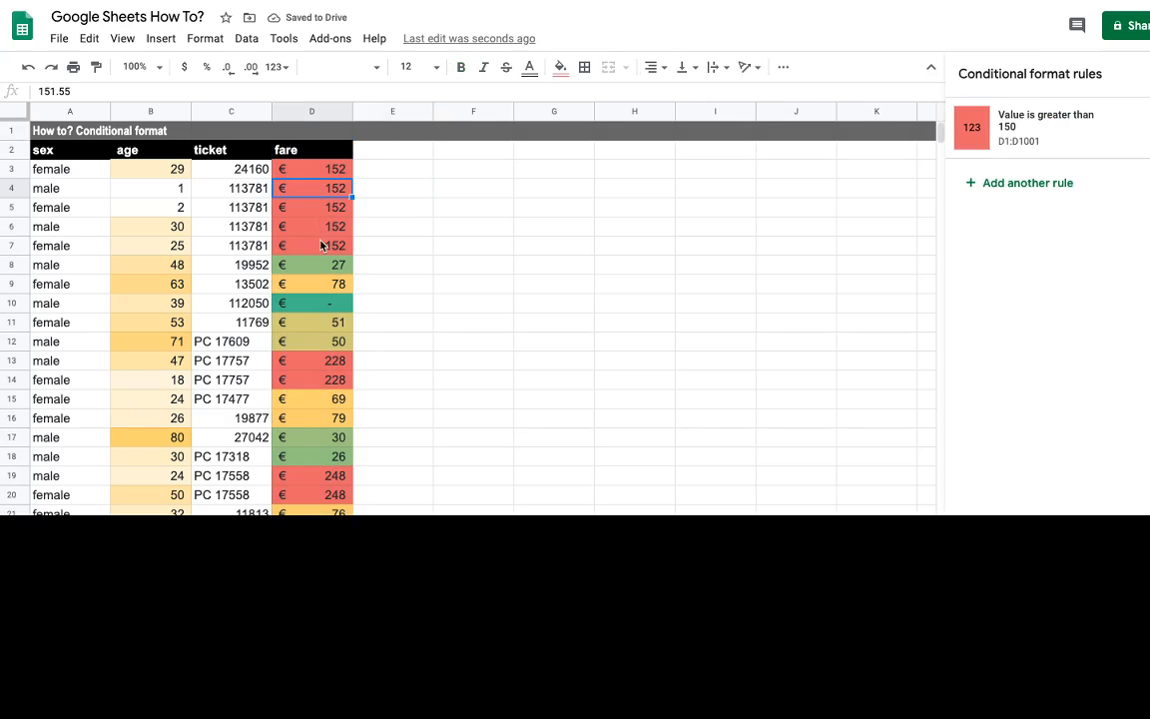
- Examine which fare cells the greater-than-150 rule highlights and compare them with the color scale shading in the age column
{"action": "left_click", "coordinate": [321, 379]}
{"action": "scroll", "coordinate": [321, 384], "scroll_direction": "down", "scroll_amount": 2}
{"action": "scroll", "coordinate": [322, 384], "scroll_direction": "down", "scroll_amount": 1}
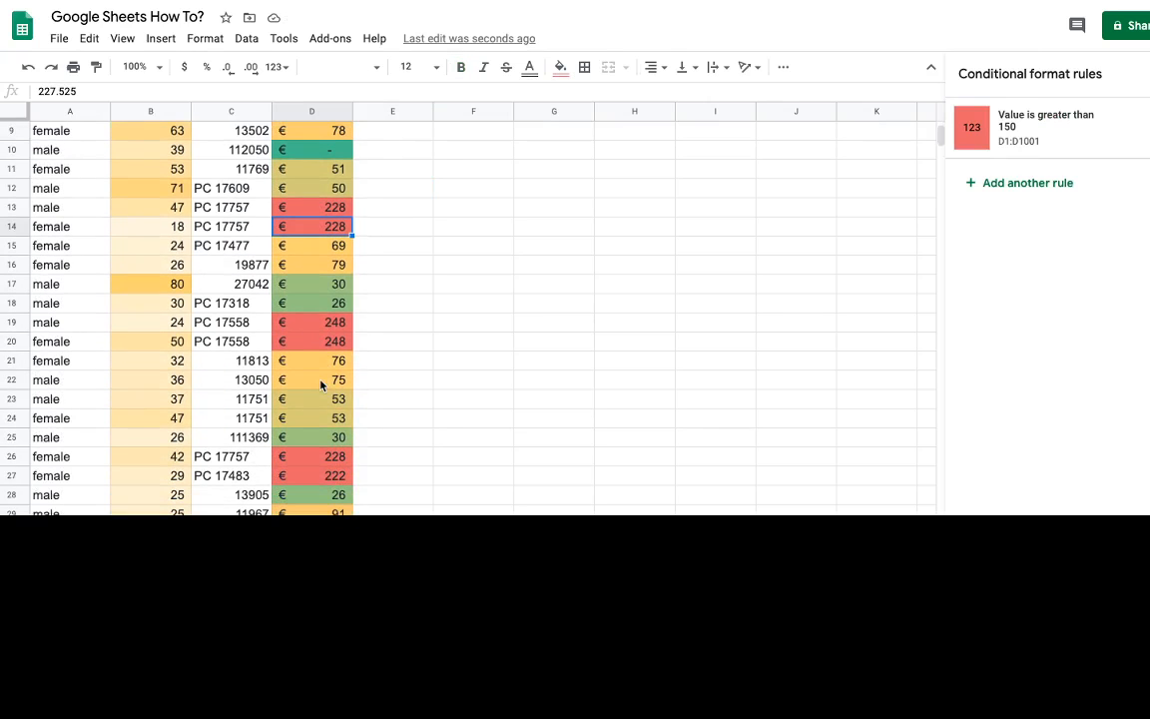
{"action": "left_click", "coordinate": [310, 342]}
{"action": "left_click", "coordinate": [319, 475]}
{"action": "left_click", "coordinate": [302, 342]}
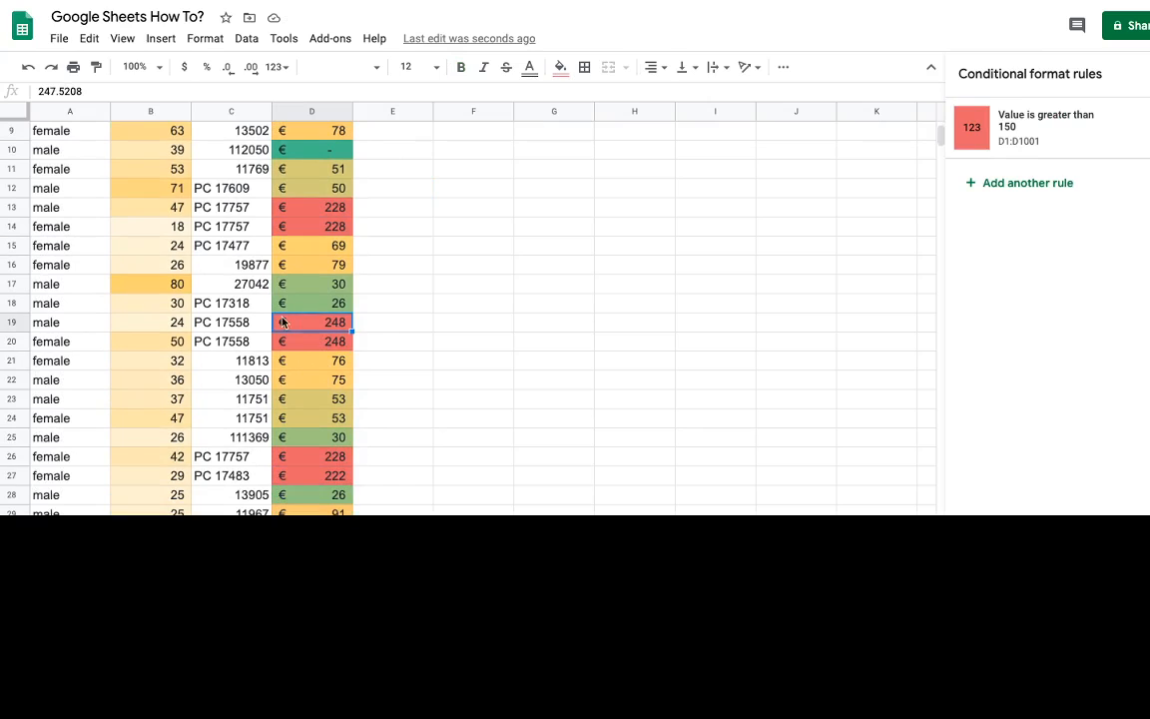
{"action": "left_click", "coordinate": [159, 284]}
{"action": "left_click", "coordinate": [167, 208]}
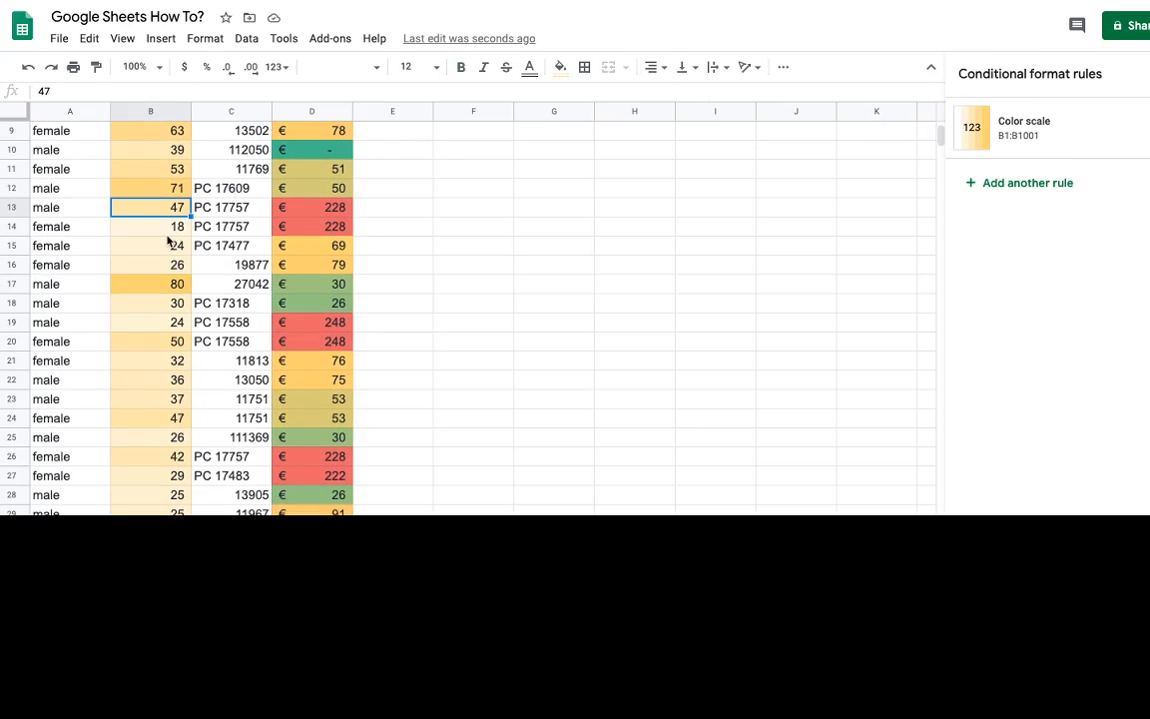
{"action": "left_click", "coordinate": [167, 227]}
{"action": "scroll", "coordinate": [168, 304], "scroll_direction": "down", "scroll_amount": 2}
{"action": "scroll", "coordinate": [169, 307], "scroll_direction": "down", "scroll_amount": 3}
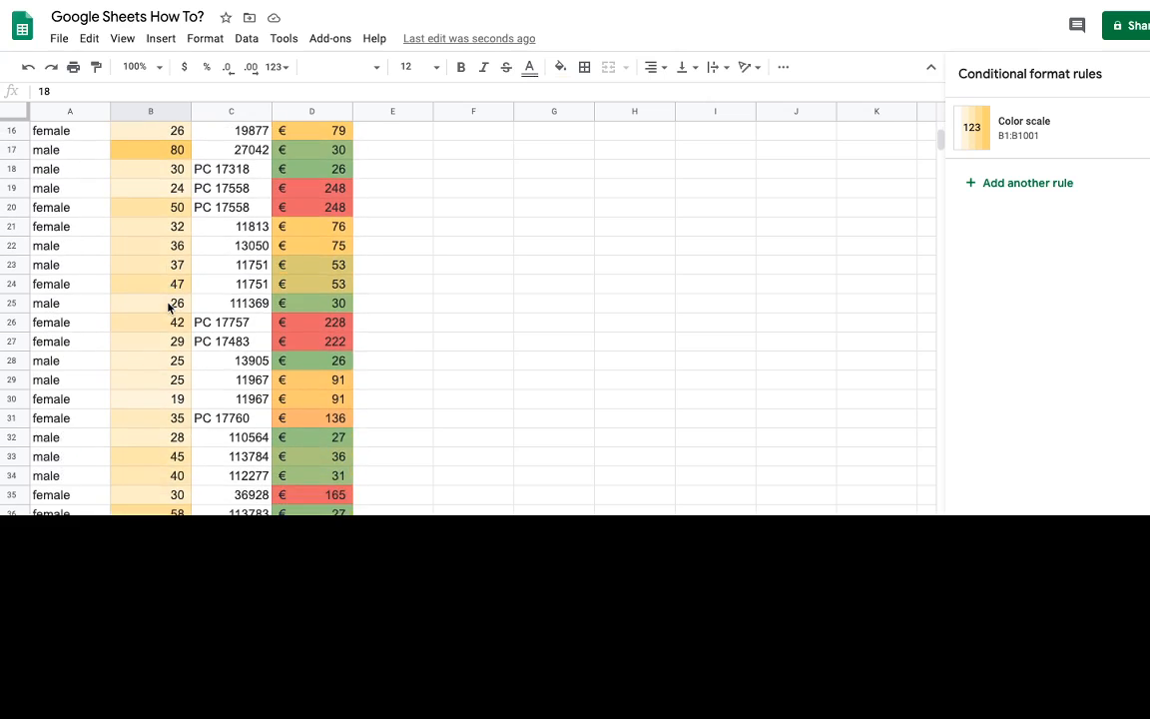
- Check the highlighted fares in the remaining rows to the end of the data and again in the first rows
{"action": "left_click", "coordinate": [306, 388]}
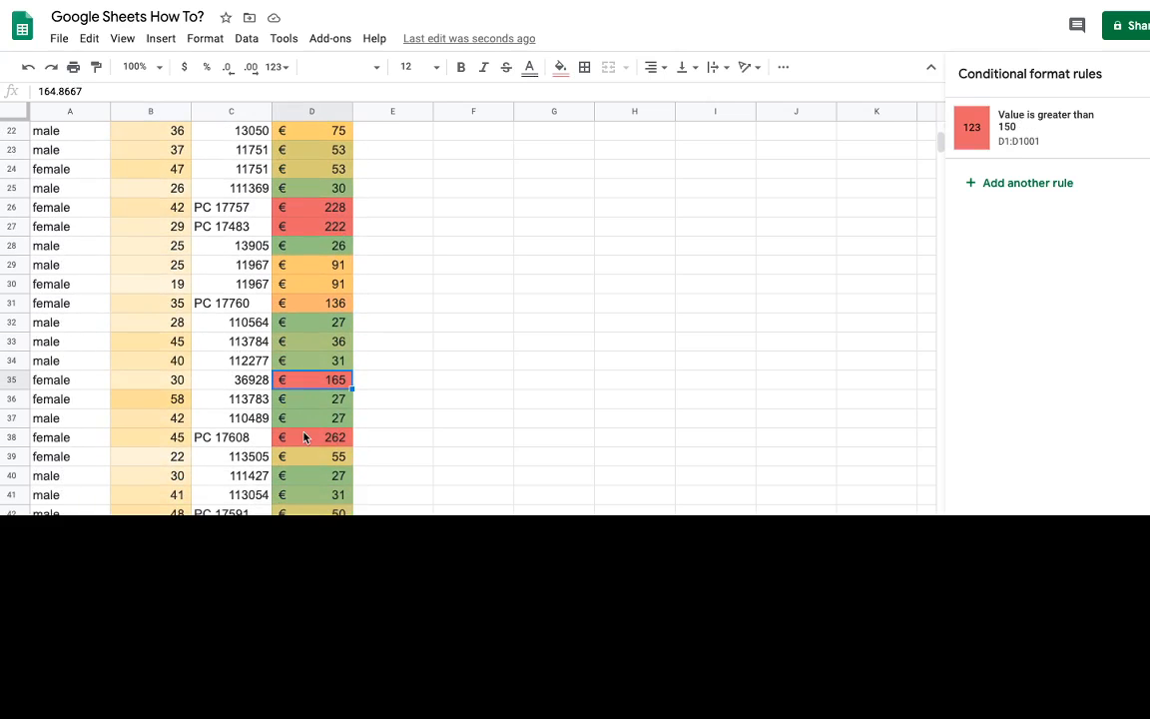
{"action": "left_click", "coordinate": [300, 436]}
{"action": "scroll", "coordinate": [282, 377], "scroll_direction": "down", "scroll_amount": 2}
{"action": "scroll", "coordinate": [281, 377], "scroll_direction": "down", "scroll_amount": 1}
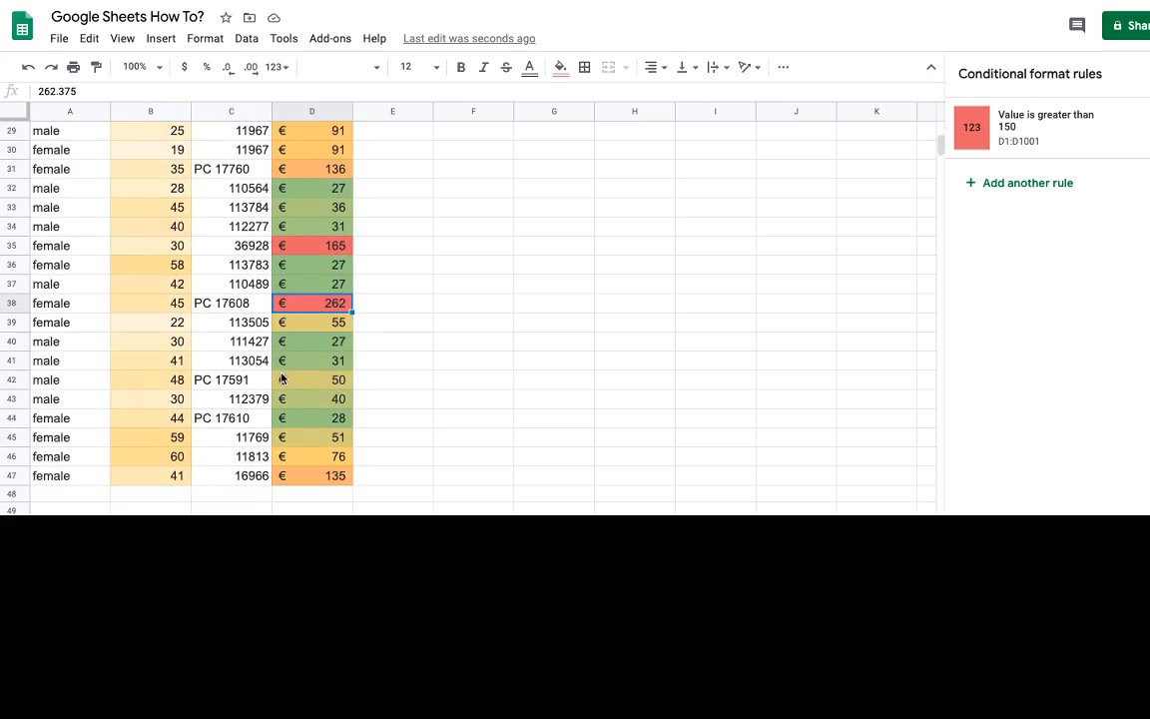
{"action": "scroll", "coordinate": [292, 299], "scroll_direction": "up", "scroll_amount": 10}
{"action": "left_click", "coordinate": [310, 208]}
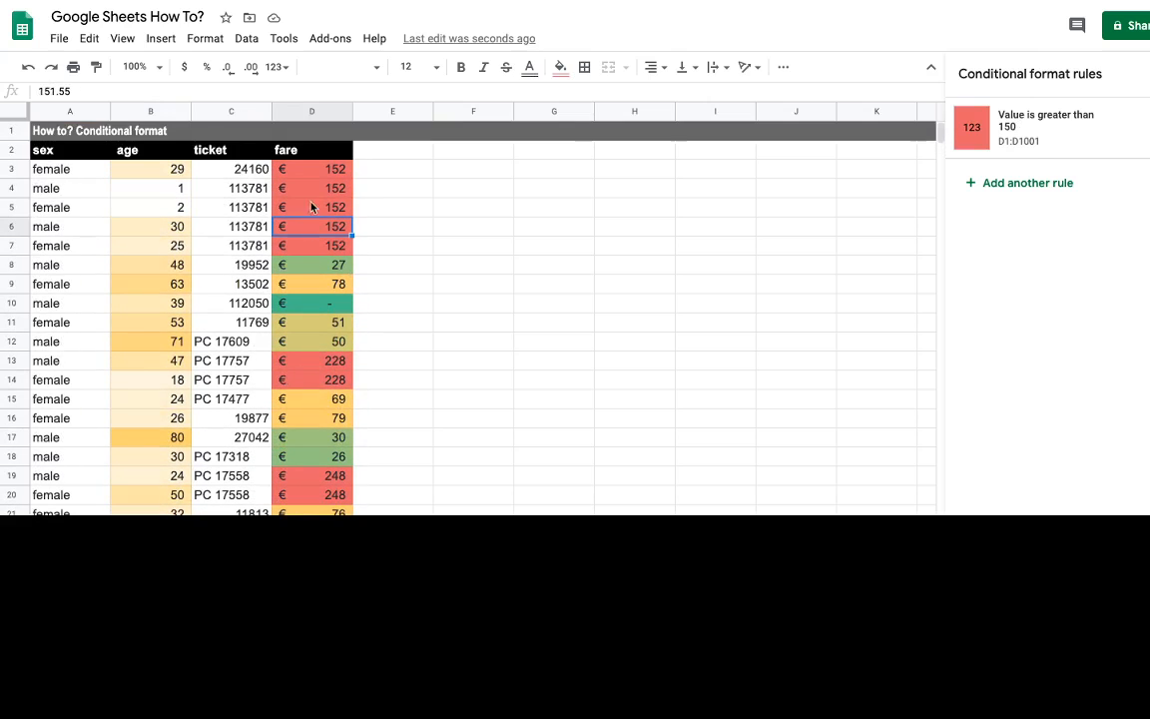
{"action": "left_click", "coordinate": [311, 172]}
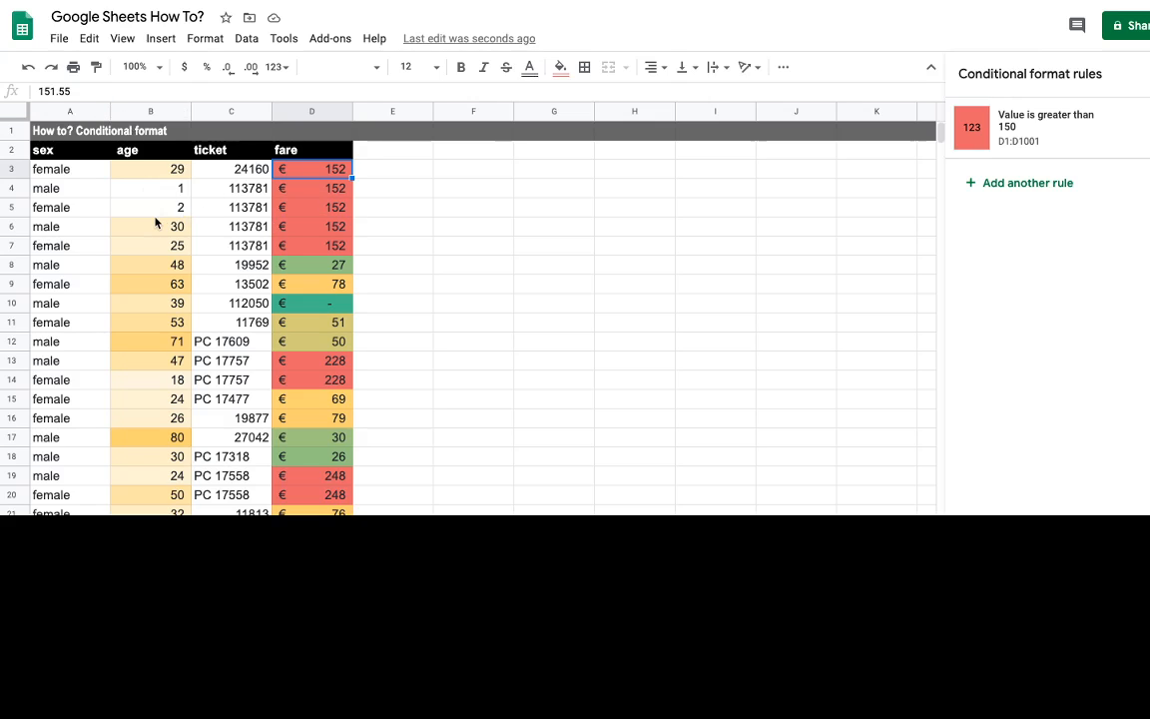
- Add a single color conditional formatting rule to the sex column, A1:A1001, that applies when the text contains "female"
{"action": "left_click", "coordinate": [69, 111]}
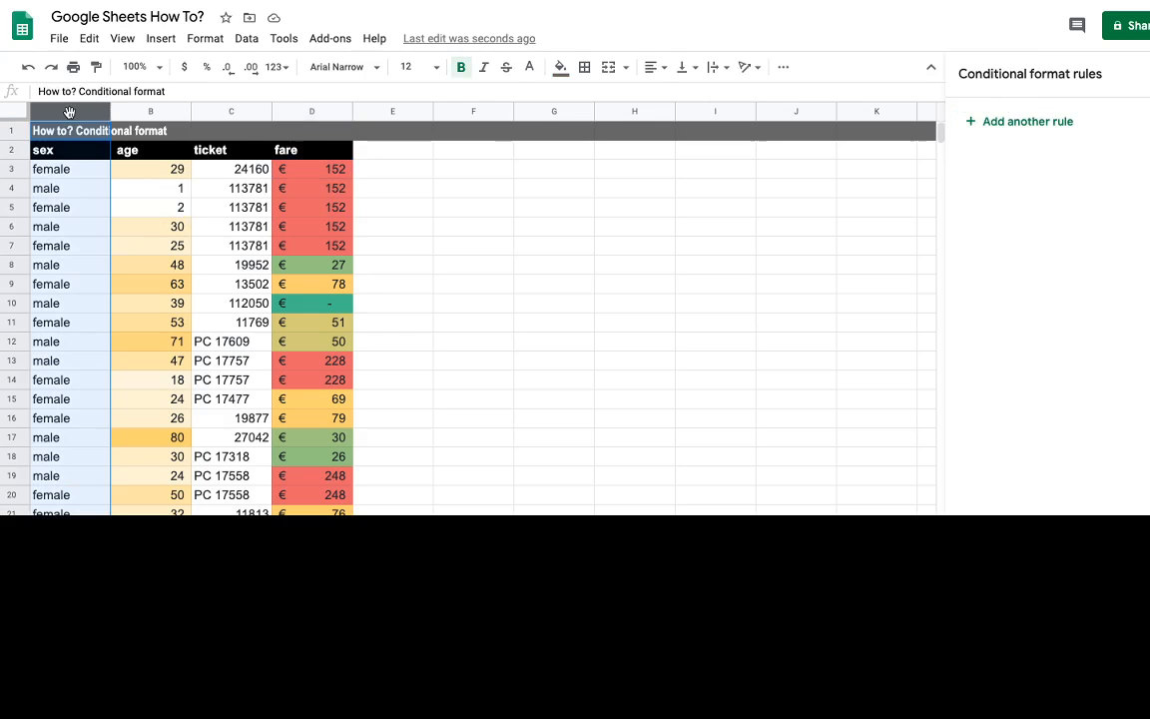
{"action": "left_click", "coordinate": [212, 44]}
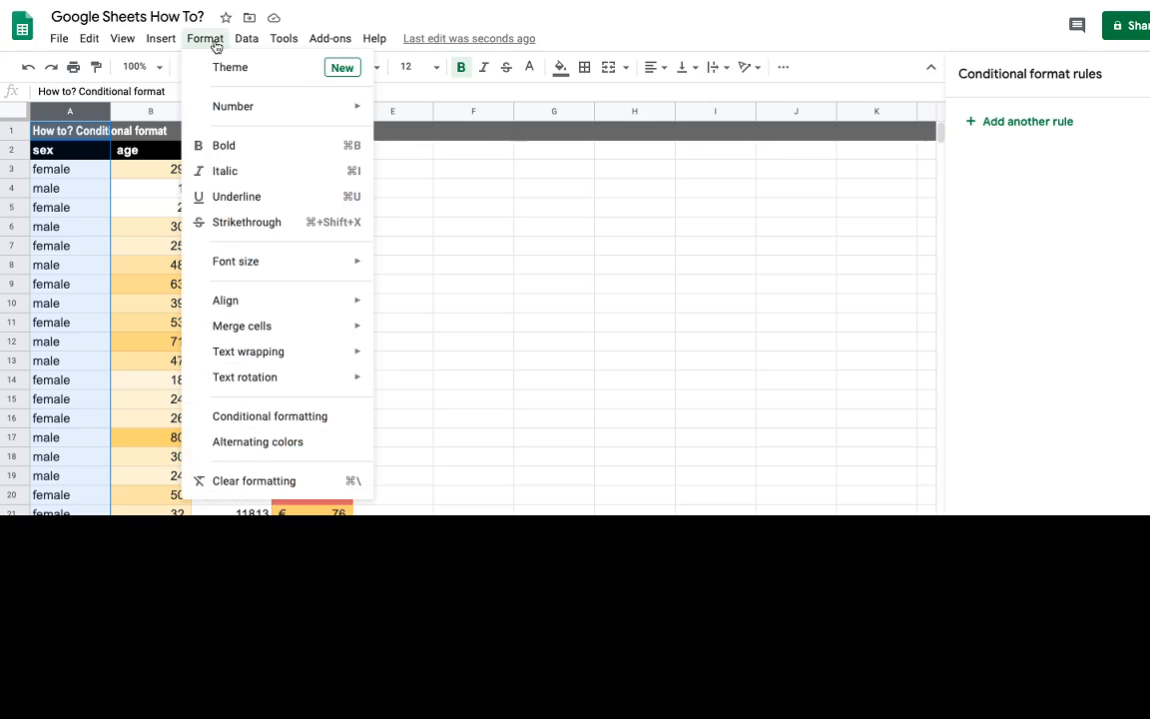
{"action": "left_click", "coordinate": [250, 417]}
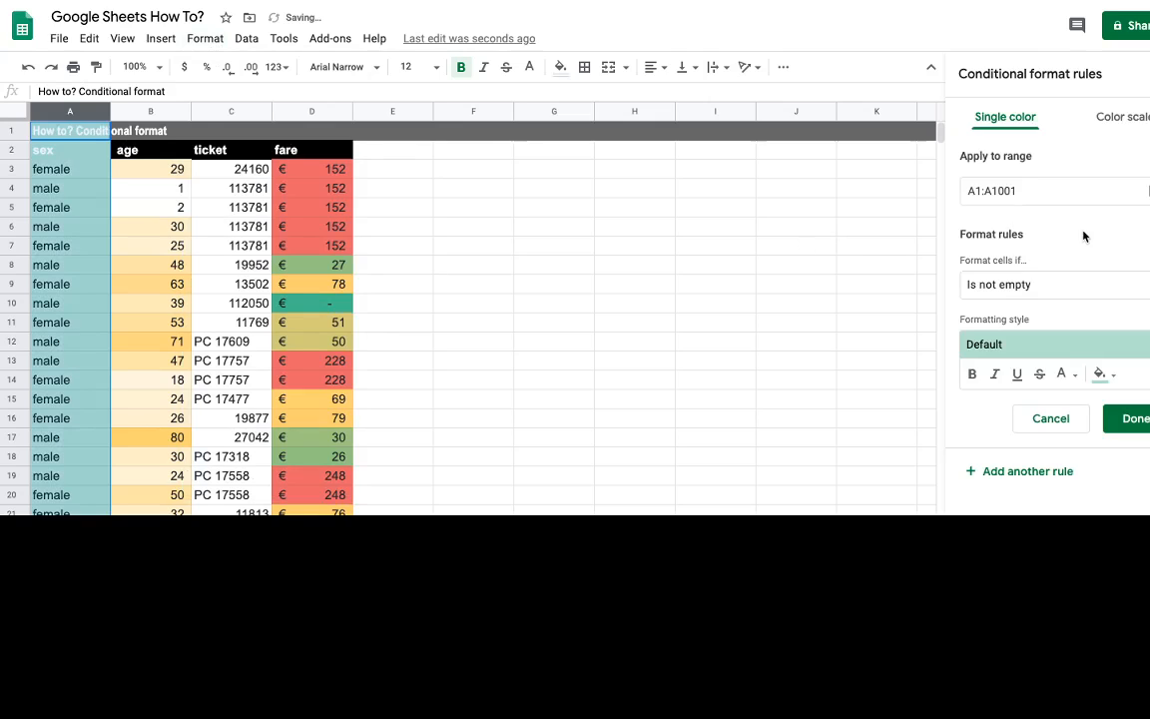
{"action": "left_click", "coordinate": [1073, 288]}
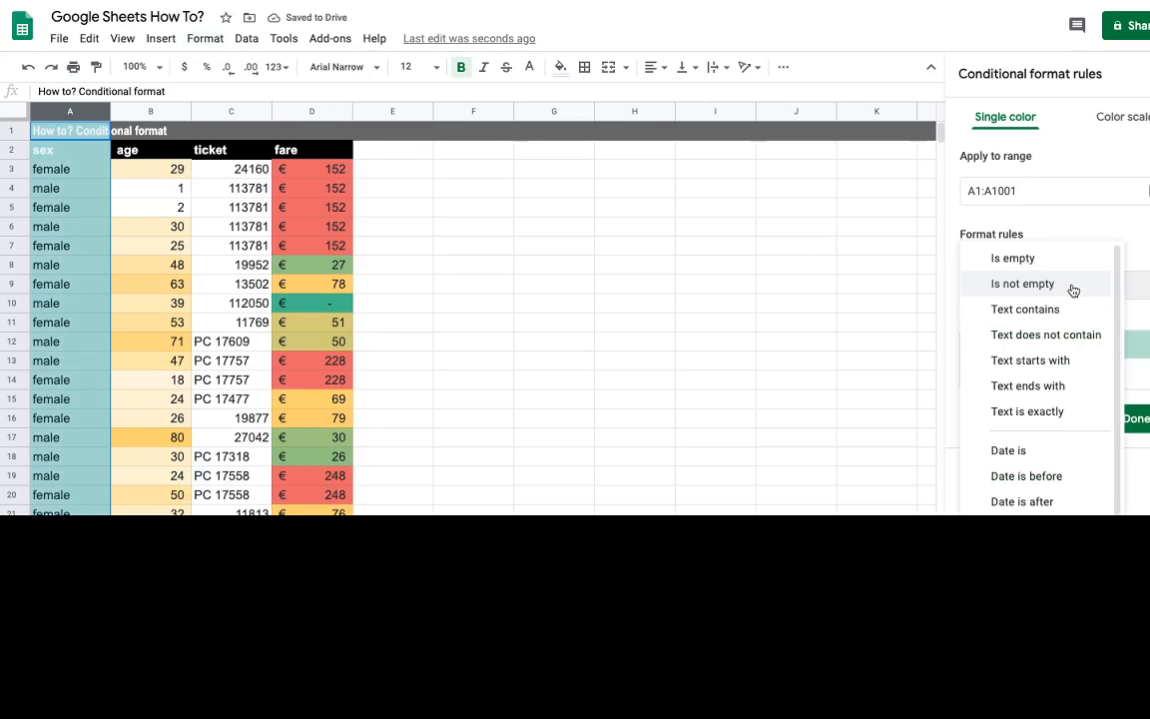
{"action": "scroll", "coordinate": [1074, 290], "scroll_direction": "down", "scroll_amount": 1}
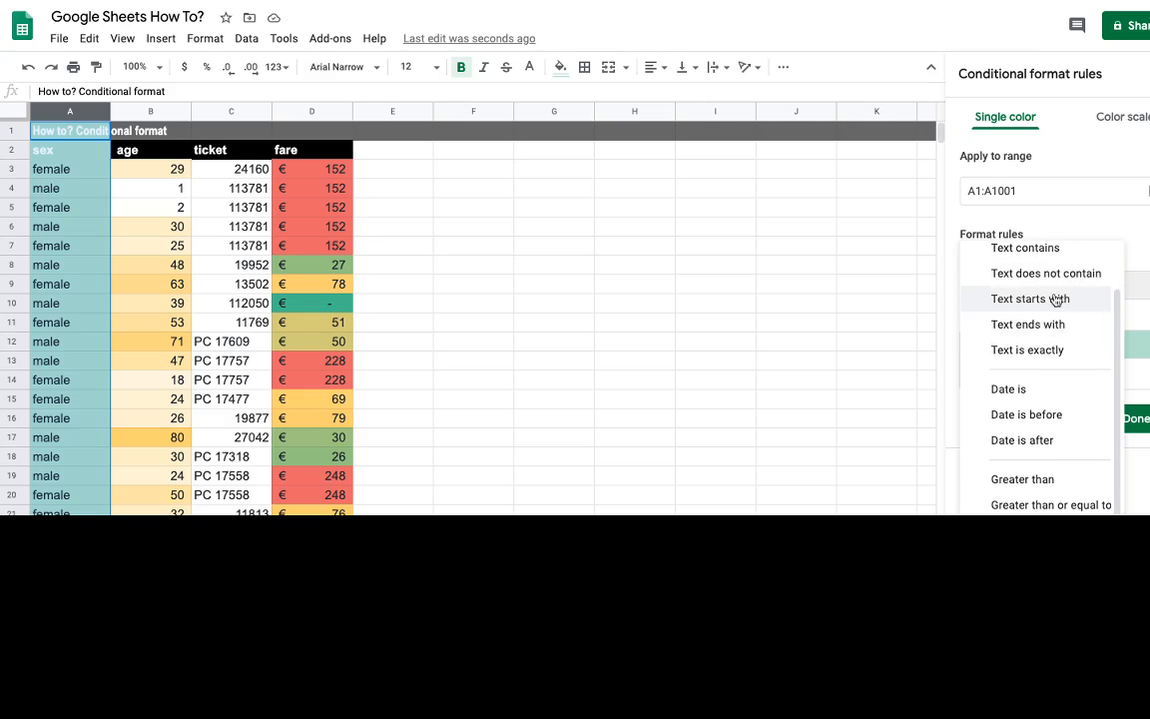
{"action": "scroll", "coordinate": [1056, 301], "scroll_direction": "up", "scroll_amount": 1}
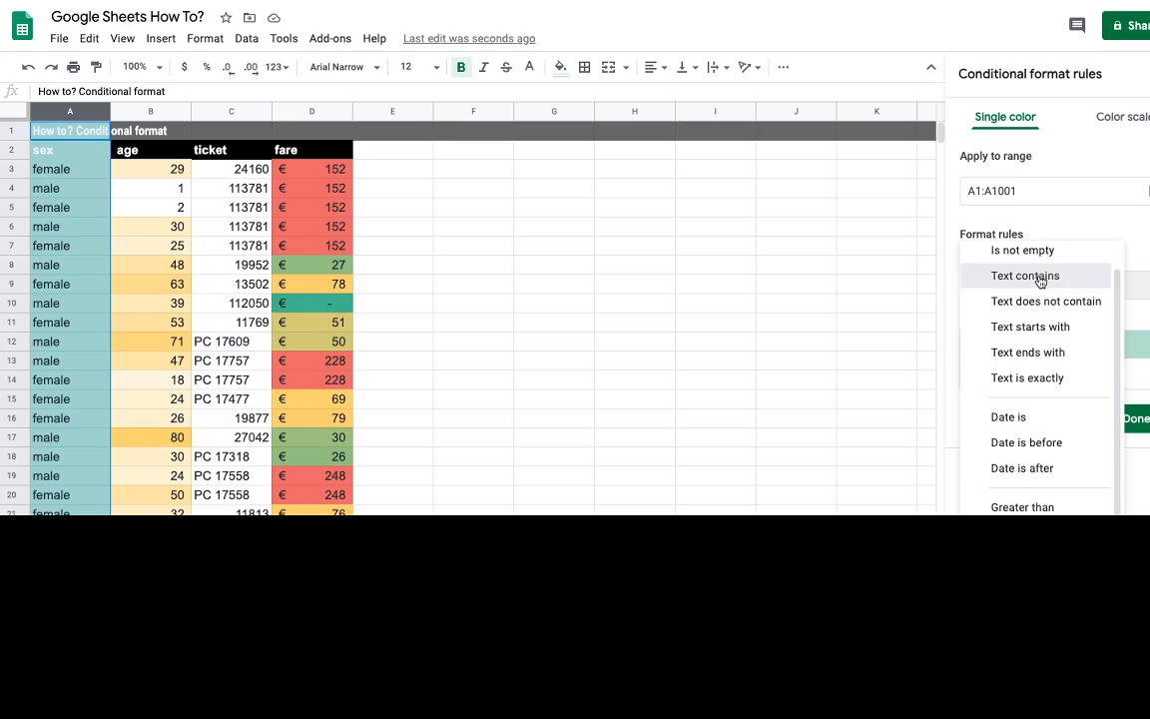
{"action": "left_click", "coordinate": [1041, 282]}
{"action": "left_click", "coordinate": [1032, 323]}
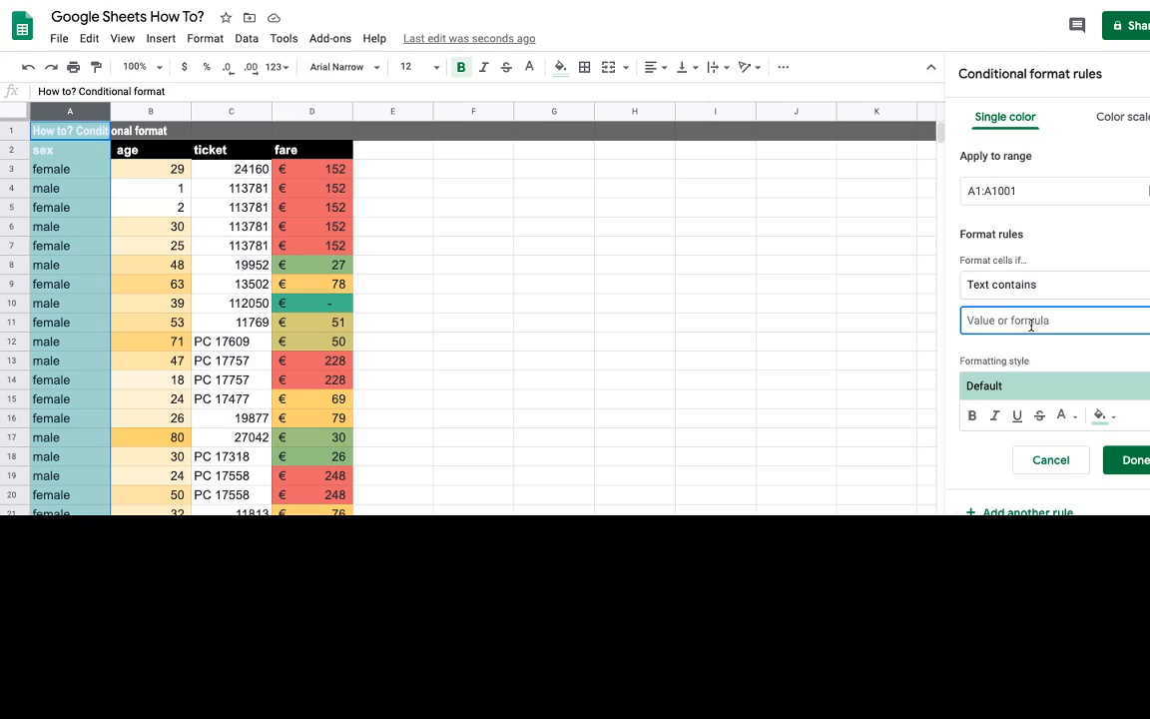
{"action": "type", "text": "female"}
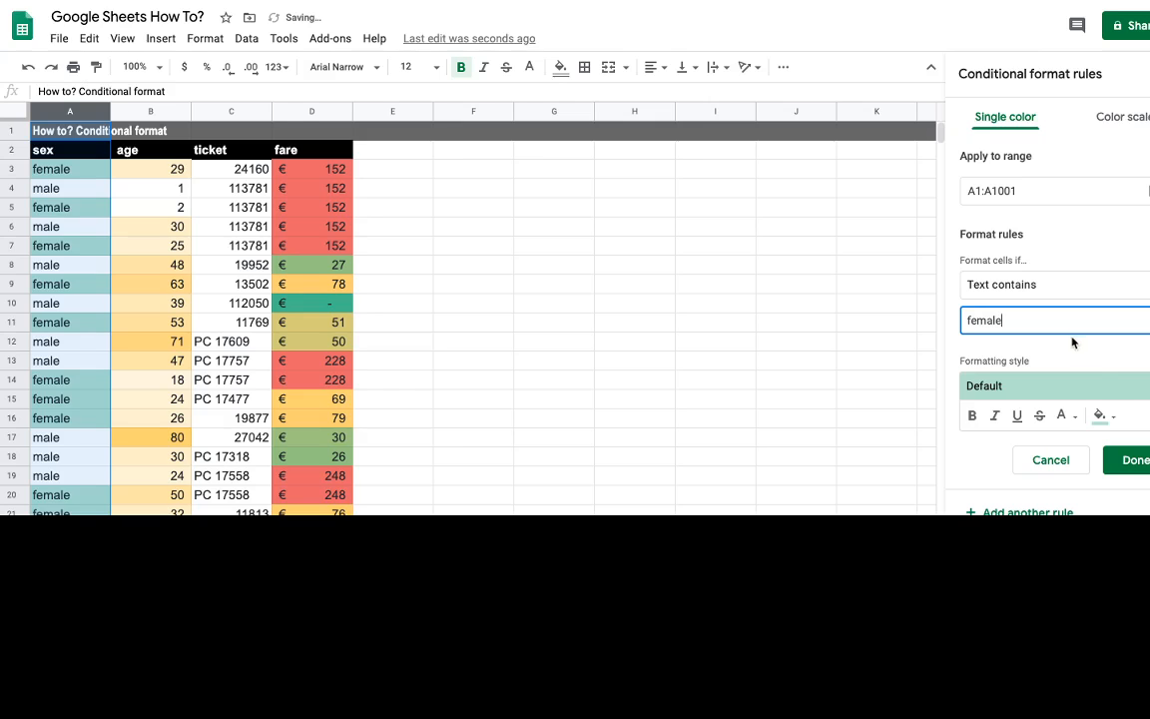
- Set the fill color of the "female" rule to blue and save the rule
{"action": "left_click", "coordinate": [1099, 416]}
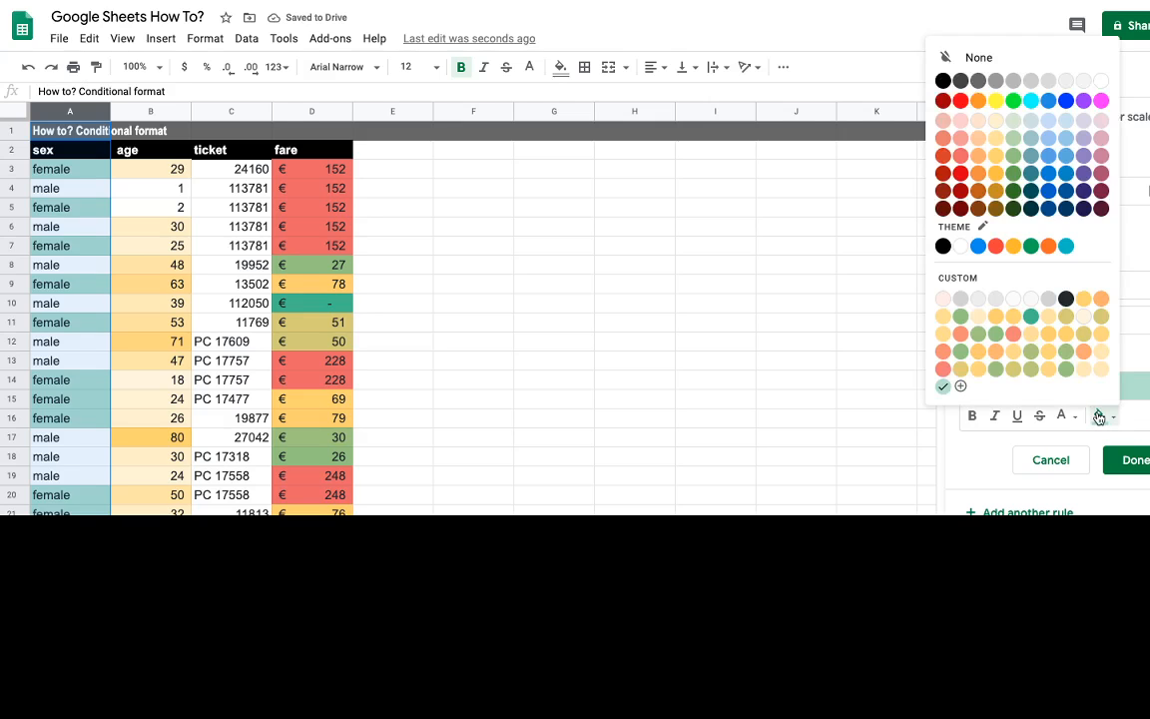
{"action": "left_click", "coordinate": [1065, 156]}
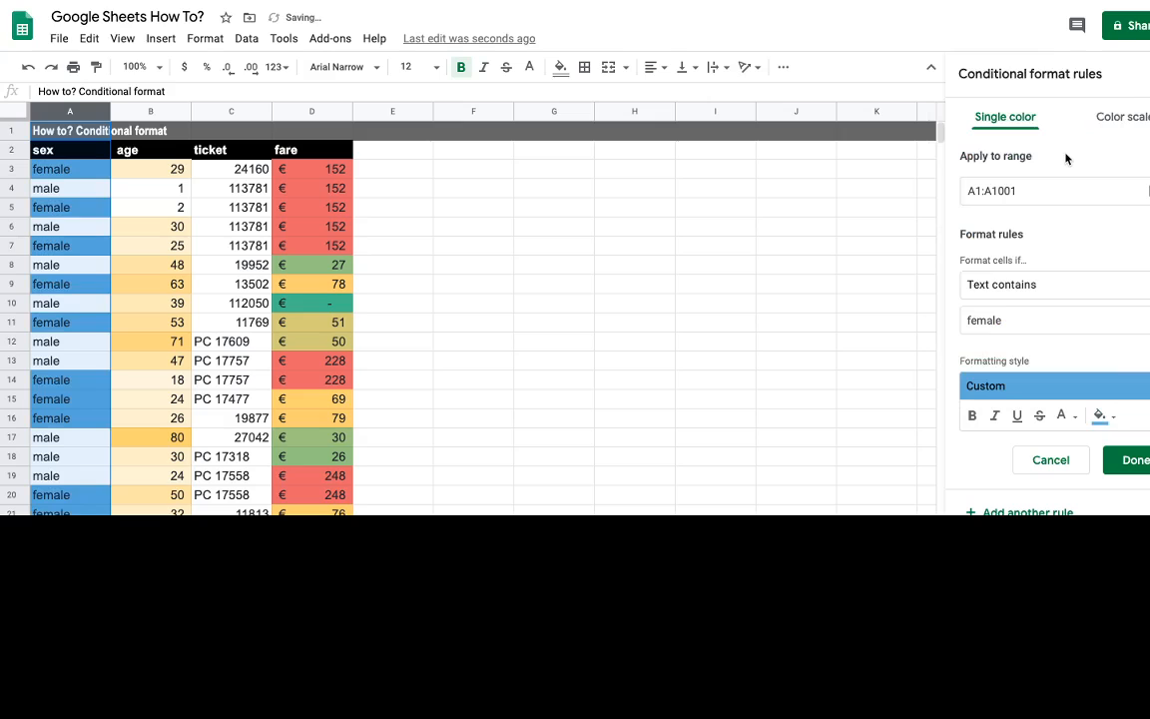
{"action": "left_click", "coordinate": [1123, 460]}
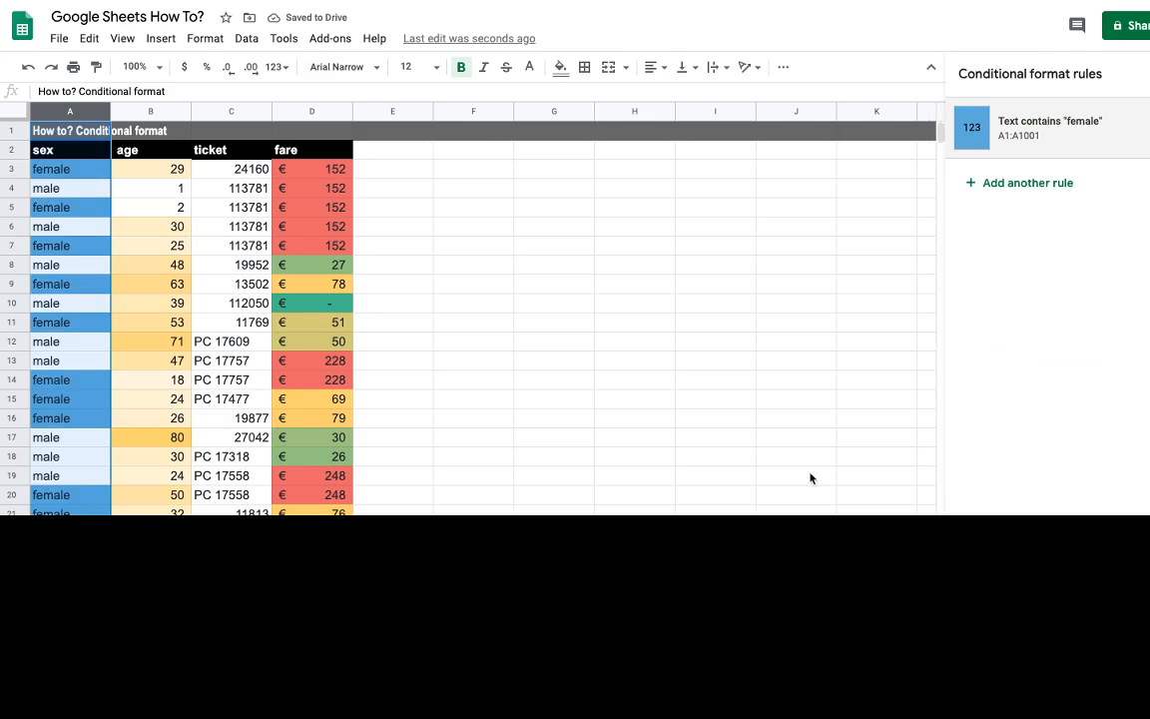
- Check which cells in the sex column the "female" rule colors further down the data
{"action": "left_click", "coordinate": [289, 246]}
{"action": "left_click", "coordinate": [82, 250]}
{"action": "scroll", "coordinate": [82, 255], "scroll_direction": "down", "scroll_amount": 4}
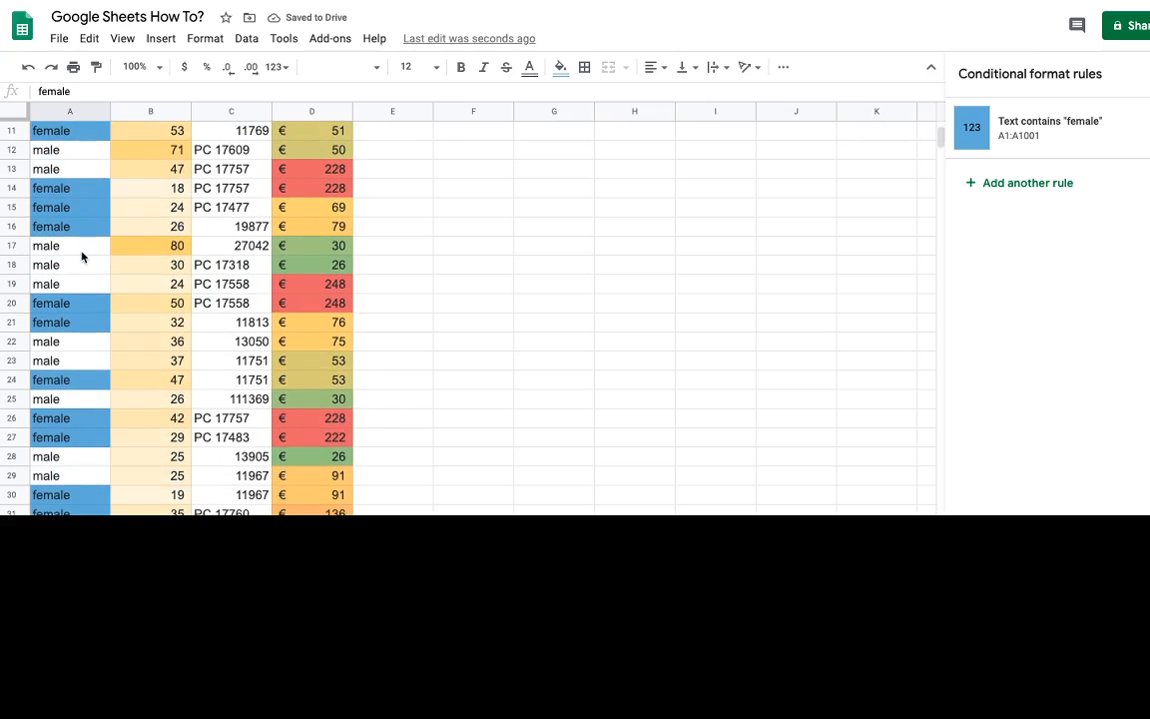
{"action": "scroll", "coordinate": [82, 258], "scroll_direction": "down", "scroll_amount": 9}
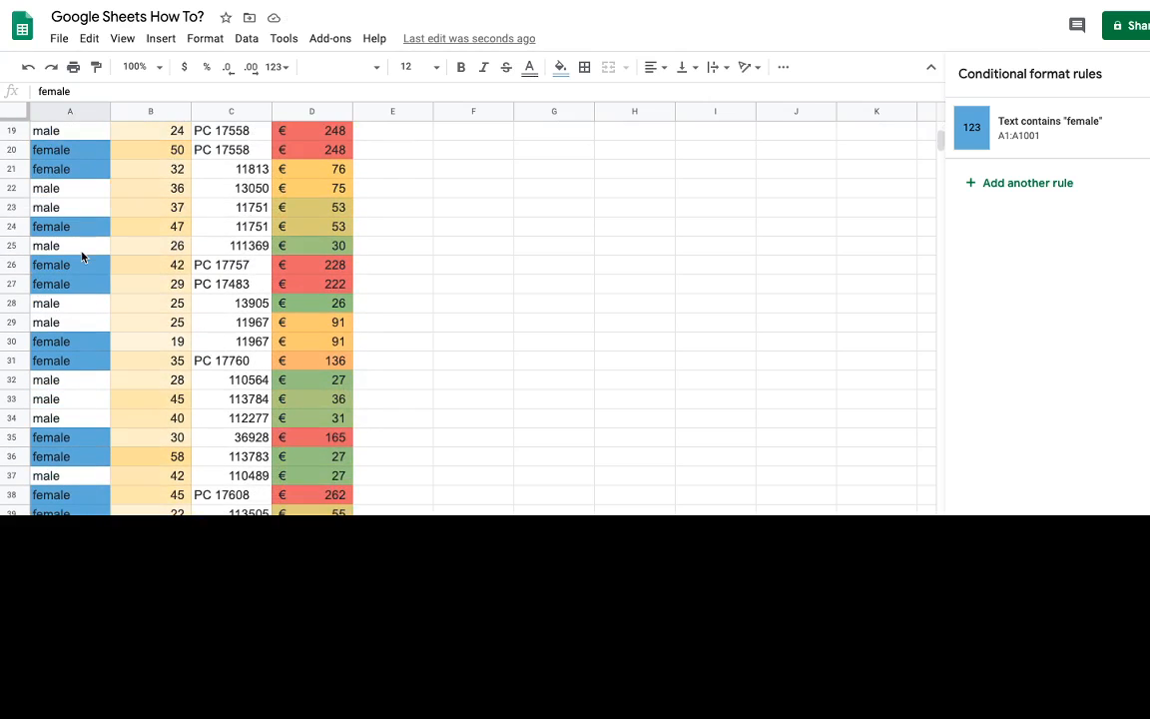
{"action": "scroll", "coordinate": [82, 256], "scroll_direction": "up", "scroll_amount": 12}
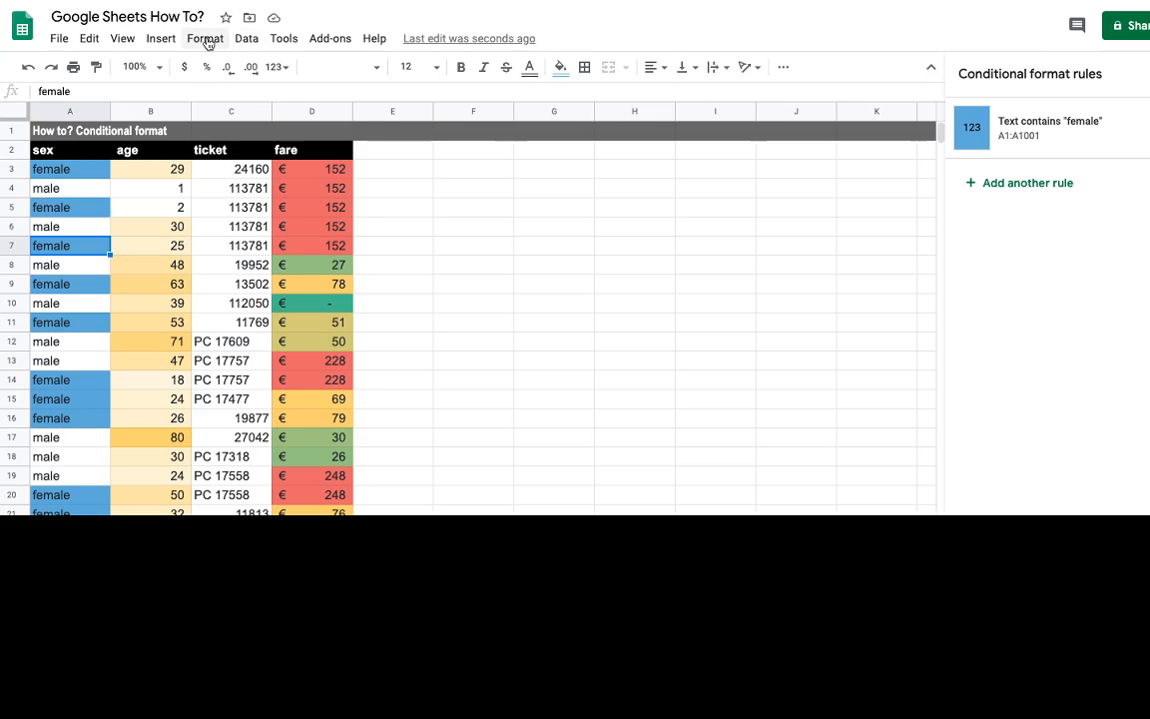
- Start another rule for cell A7, look through the available format conditions and close the conditional format rules without choosing one
{"action": "left_click", "coordinate": [1033, 183]}
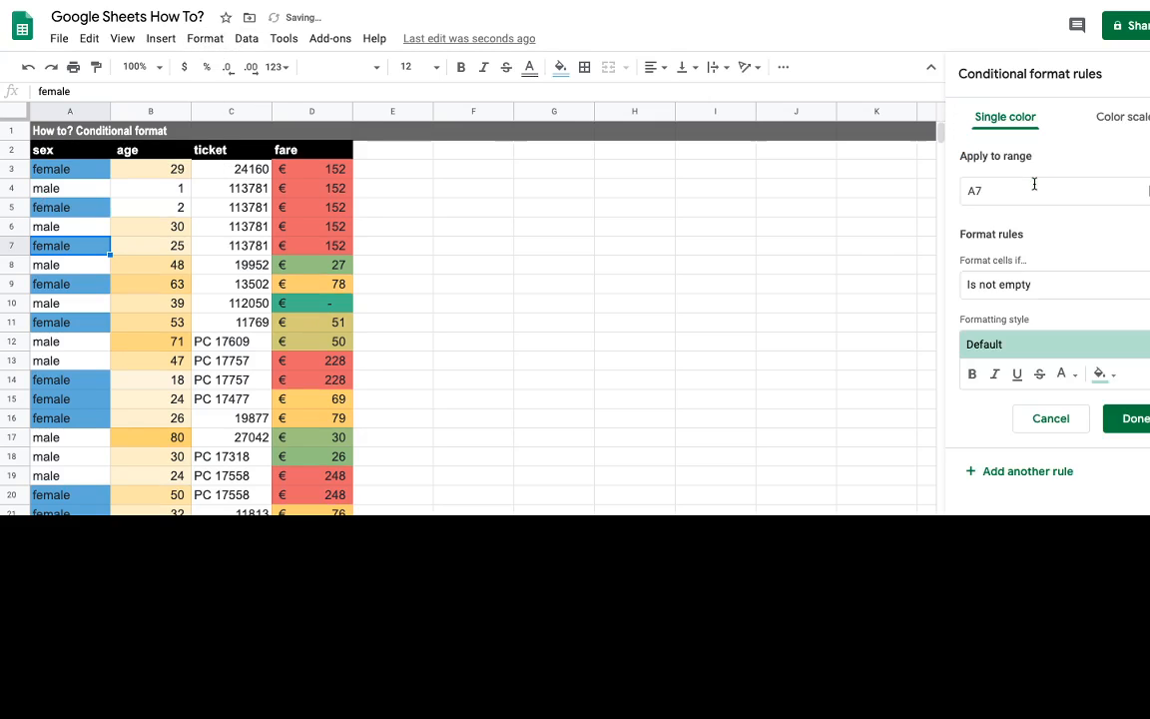
{"action": "left_click", "coordinate": [1071, 295]}
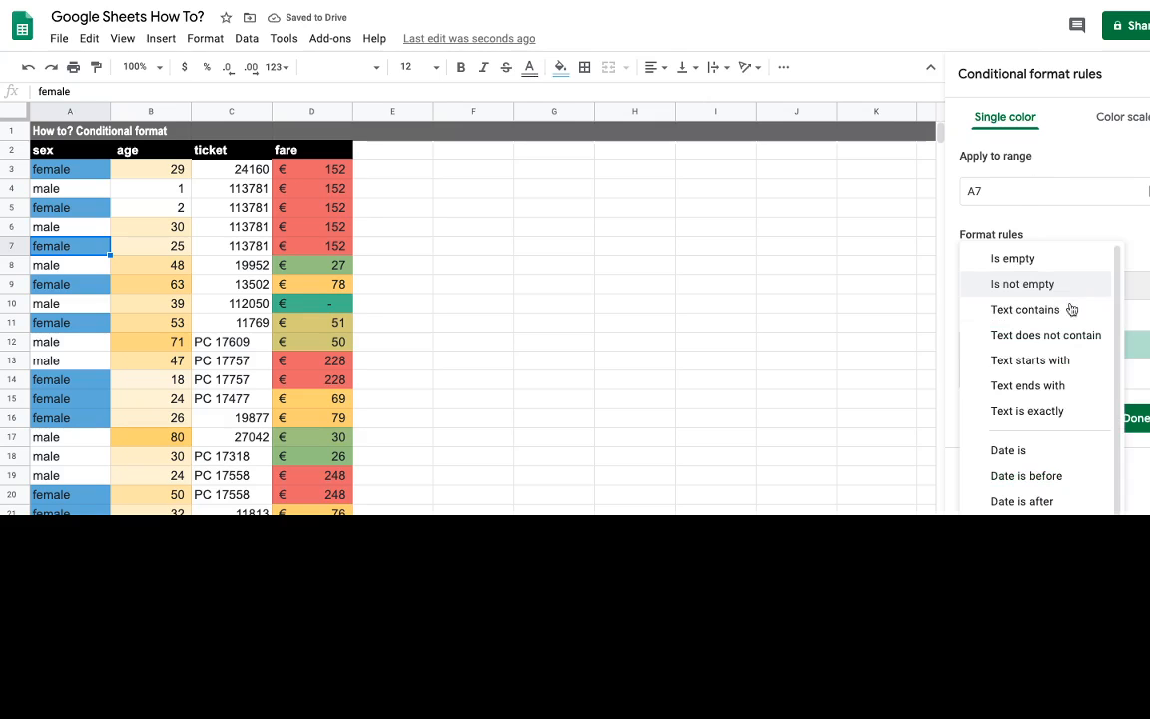
{"action": "scroll", "coordinate": [1066, 339], "scroll_direction": "down", "scroll_amount": 5}
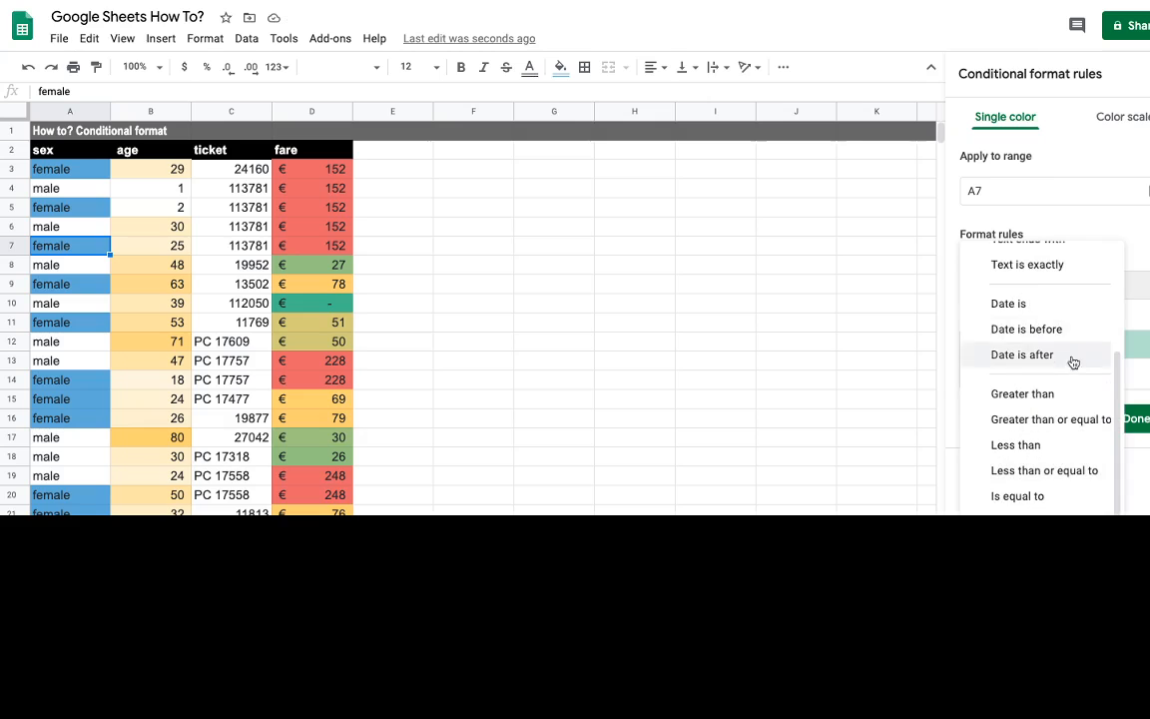
{"action": "scroll", "coordinate": [1080, 371], "scroll_direction": "up", "scroll_amount": 5}
{"action": "left_click", "coordinate": [1141, 321]}
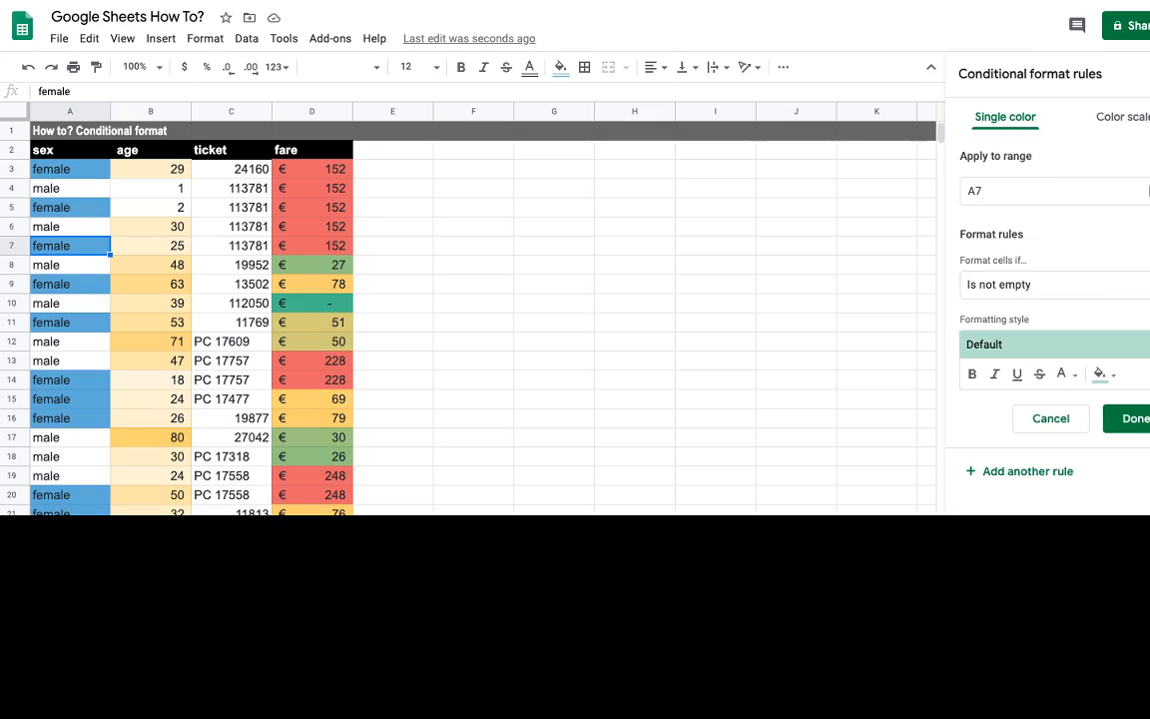
{"action": "left_click", "coordinate": [1149, 74]}
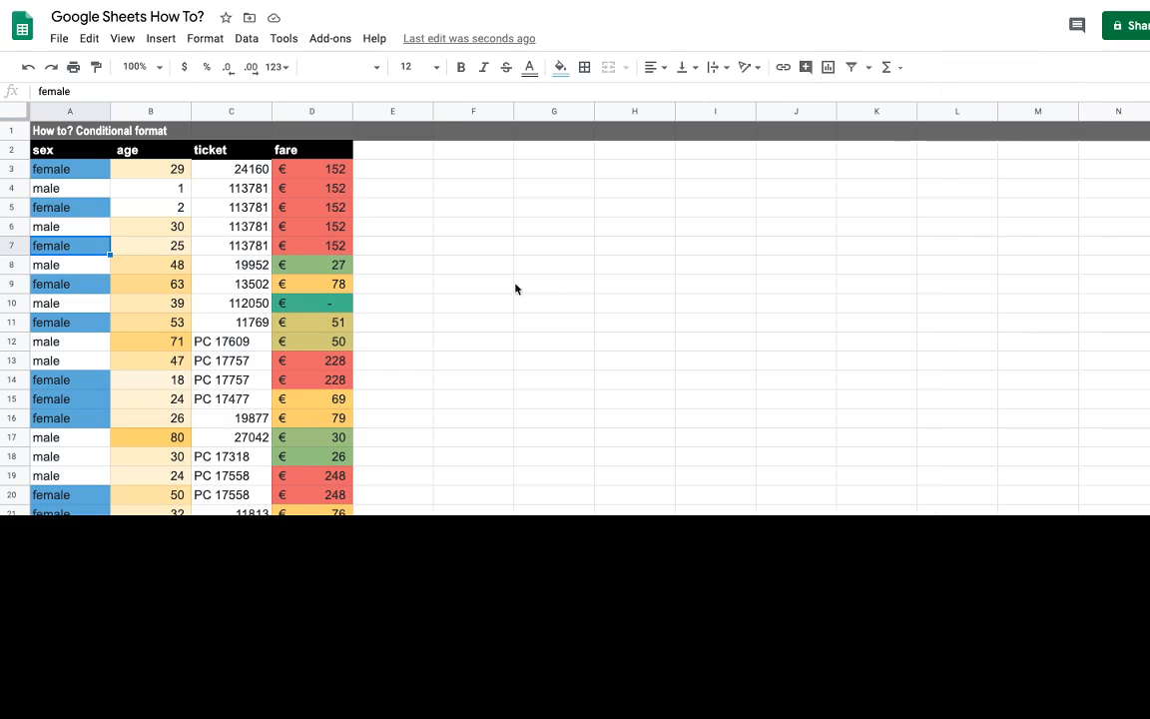
{"action": "left_click", "coordinate": [236, 168]}
{"action": "left_click", "coordinate": [265, 195]}
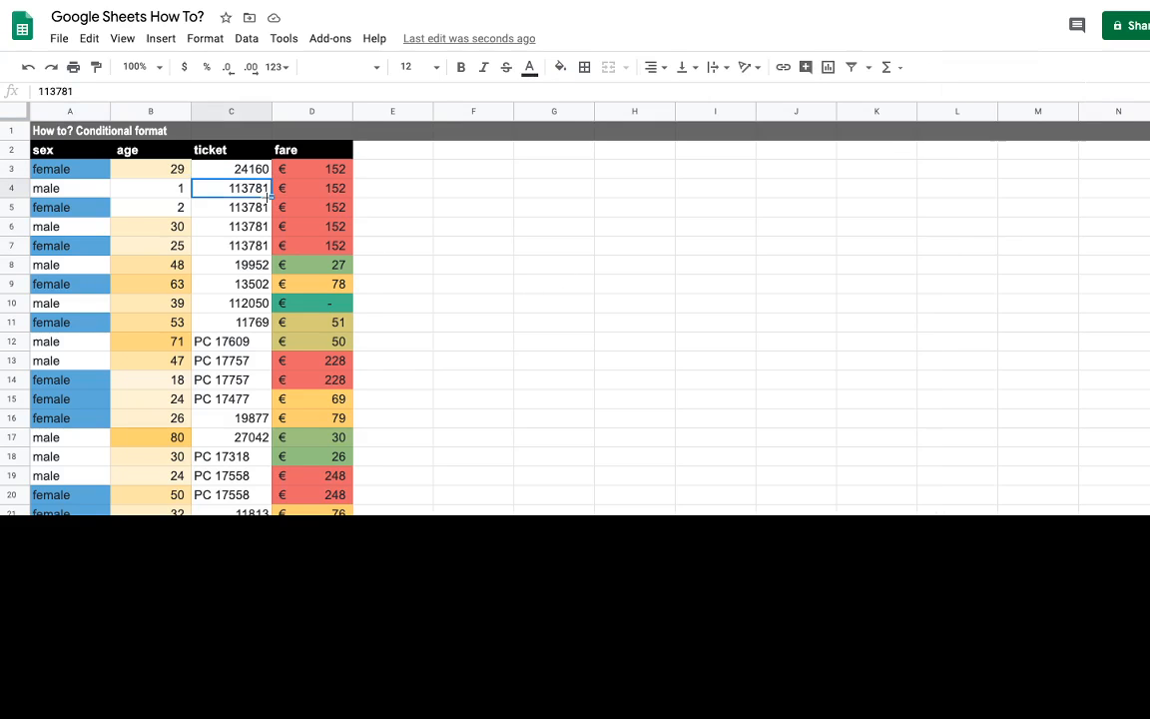